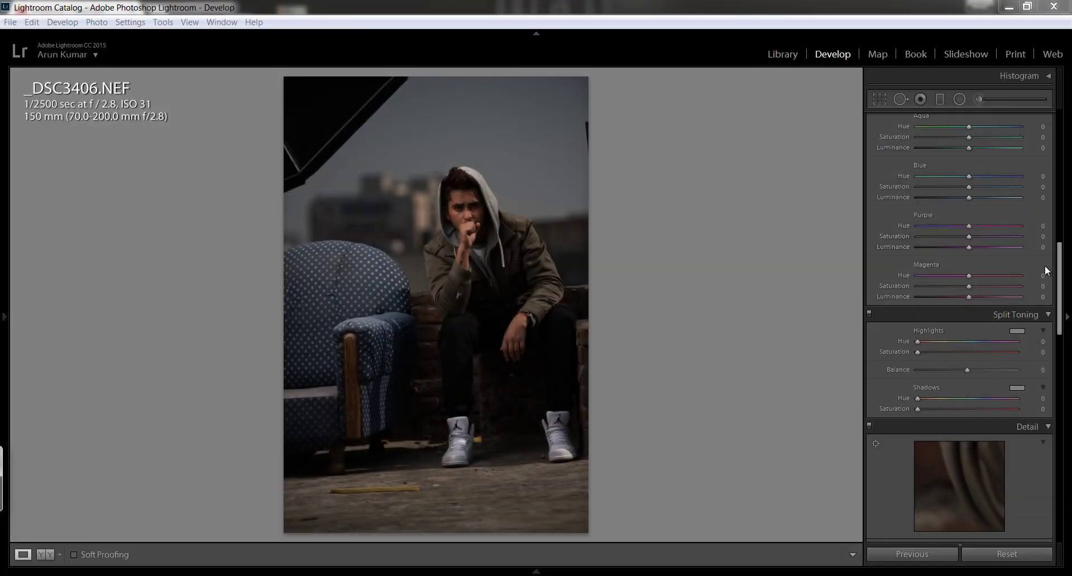
Step: Set Highlights −100, Shadows +100, Exposure +1.01, Clarity +36, Vibrance +53 and Whites +26
{"action": "left_click_drag", "start_coordinate": [1061, 285], "coordinate": [1056, 144]}
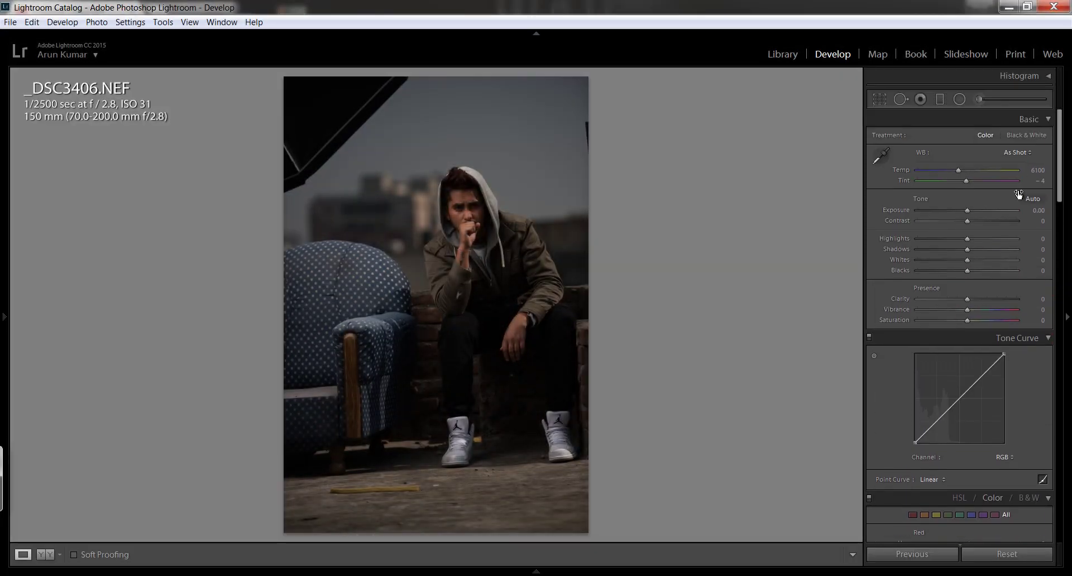
{"action": "left_click_drag", "start_coordinate": [968, 239], "coordinate": [904, 248]}
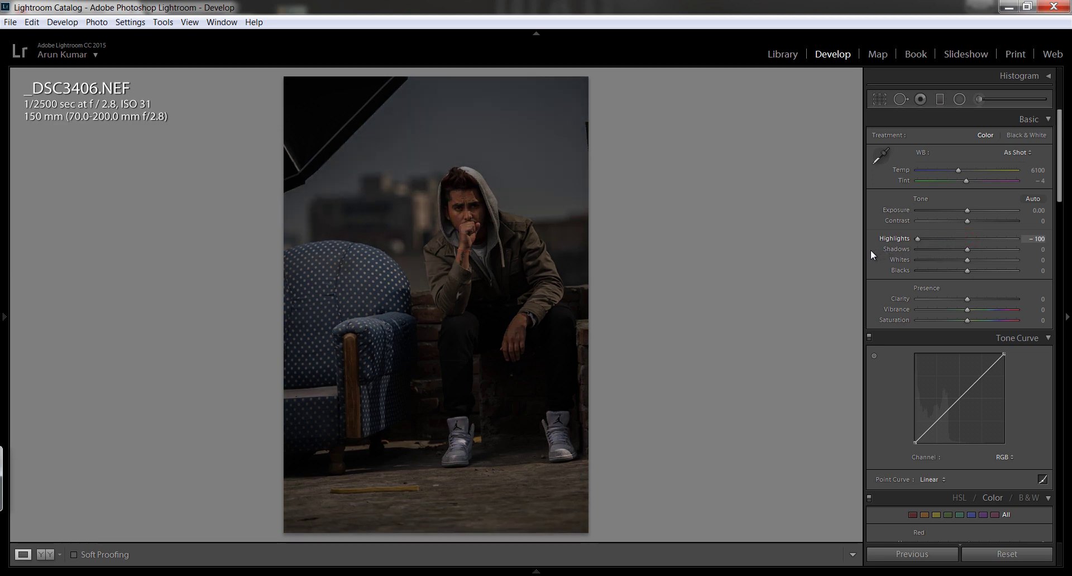
{"action": "left_click_drag", "start_coordinate": [1009, 249], "coordinate": [1060, 253]}
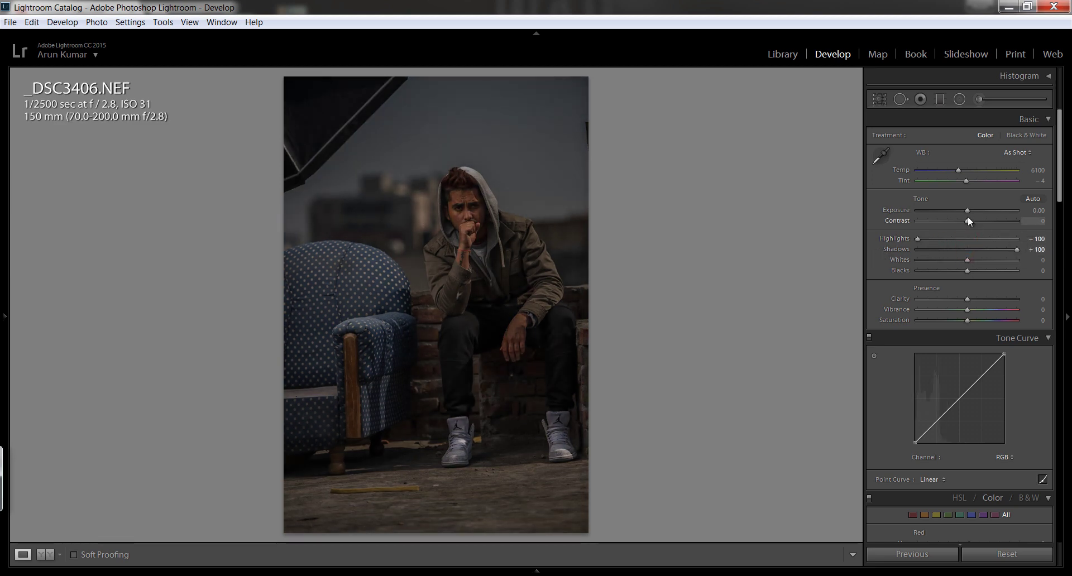
{"action": "left_click_drag", "start_coordinate": [967, 210], "coordinate": [977, 215]}
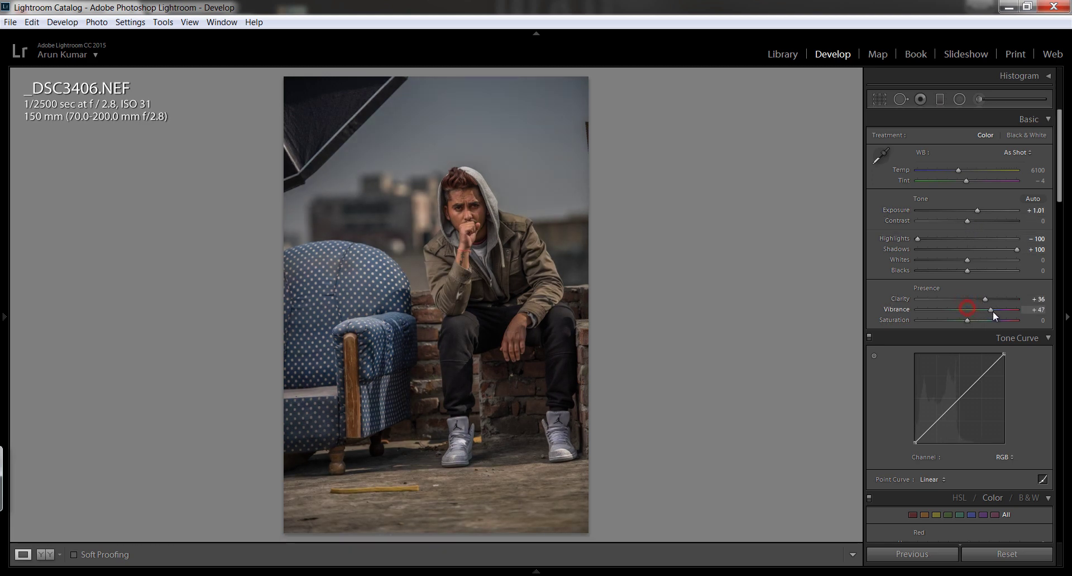
{"action": "left_click_drag", "start_coordinate": [992, 311], "coordinate": [993, 311]}
{"action": "left_click_drag", "start_coordinate": [967, 260], "coordinate": [980, 260]}
{"action": "left_click_drag", "start_coordinate": [1058, 180], "coordinate": [1063, 331]}
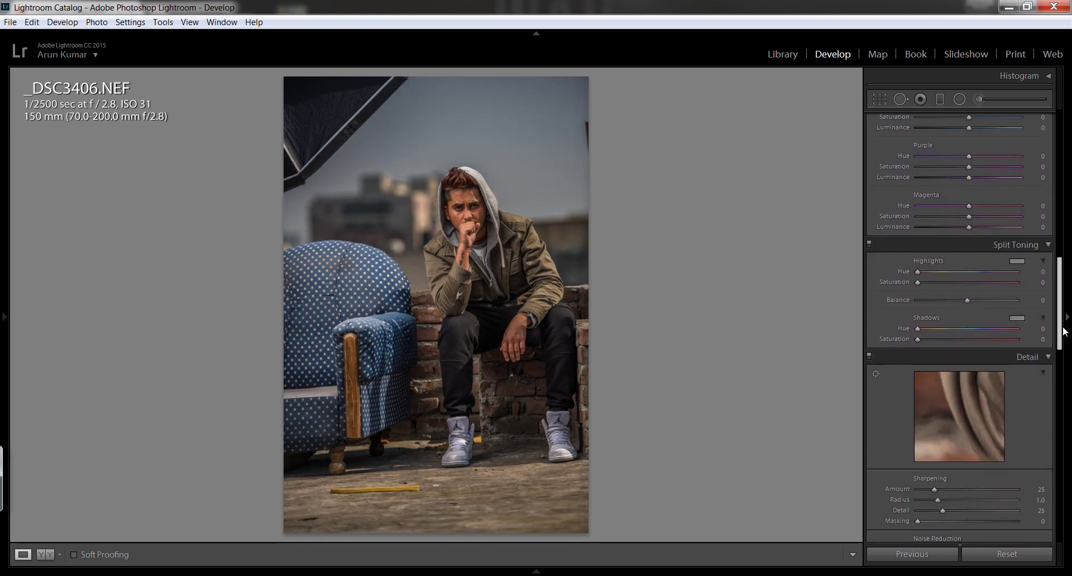
Step: Enter Split Toning highlights hue 67, saturation 33 and shadows hue 208, saturation 19
{"action": "scroll", "coordinate": [1064, 331], "scroll_direction": "down", "scroll_amount": 1}
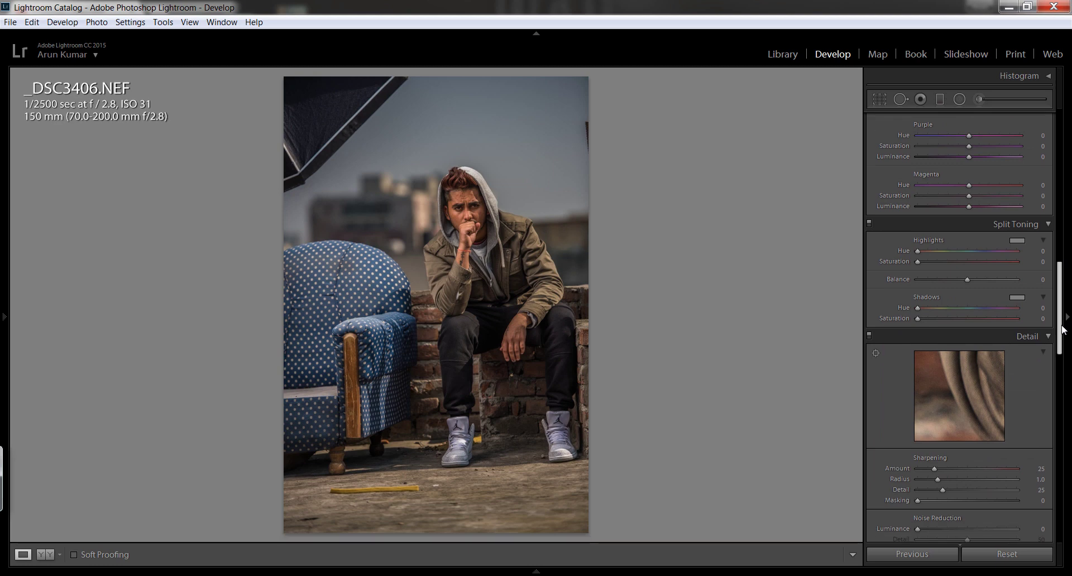
{"action": "left_click", "coordinate": [1038, 251]}
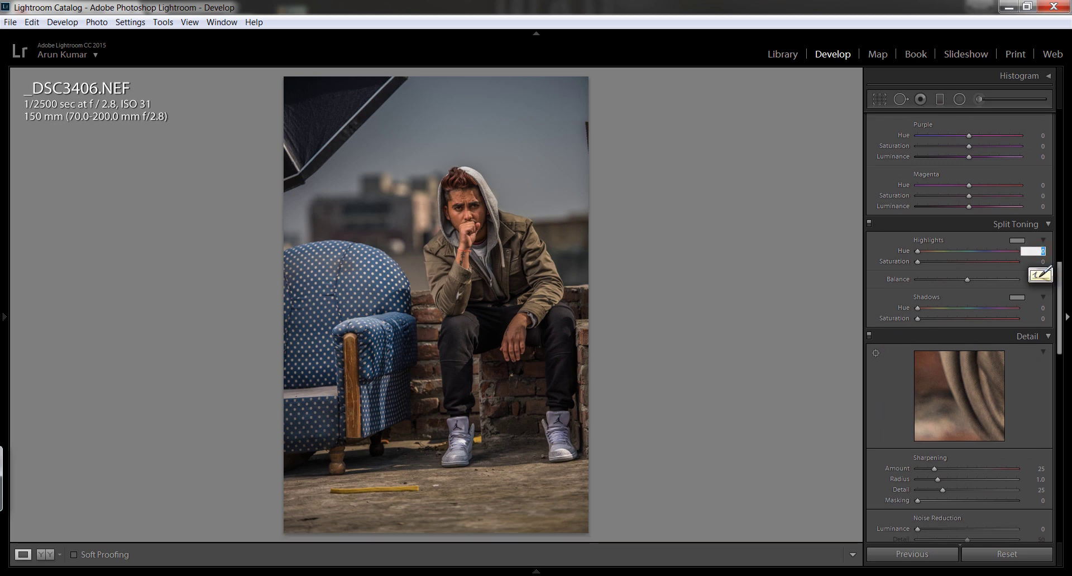
{"action": "type", "text": "67"}
{"action": "left_click", "coordinate": [1038, 262]}
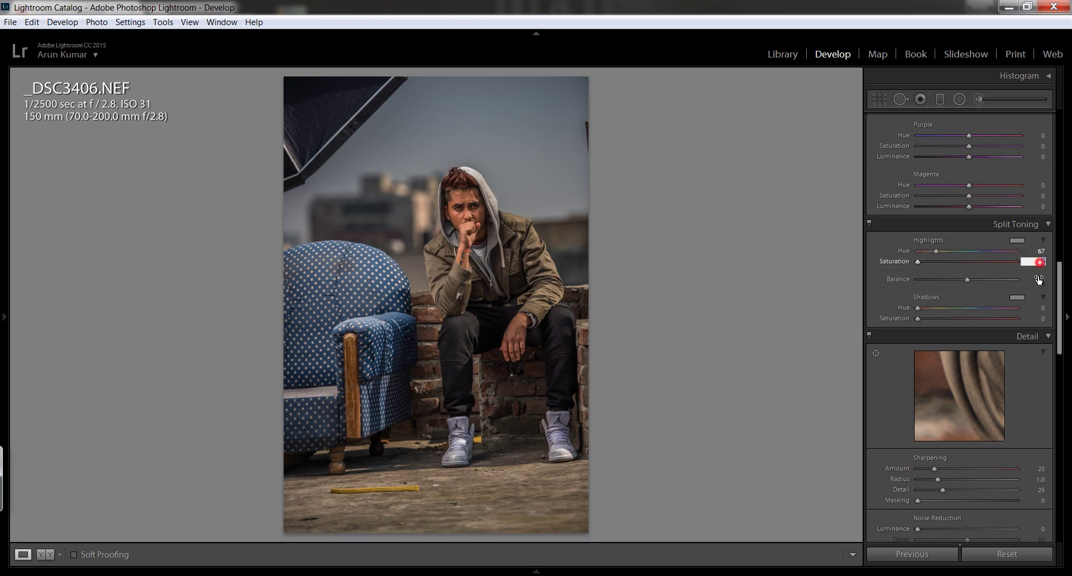
{"action": "type", "text": "33"}
{"action": "left_click", "coordinate": [1042, 308]}
{"action": "type", "text": "208"}
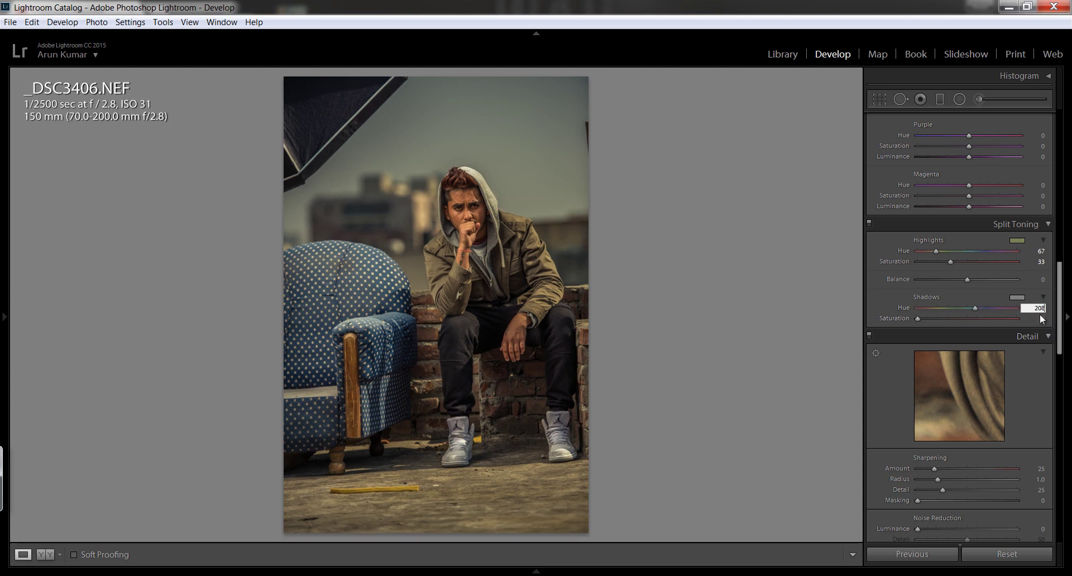
{"action": "left_click", "coordinate": [1041, 319]}
{"action": "type", "text": "19"}
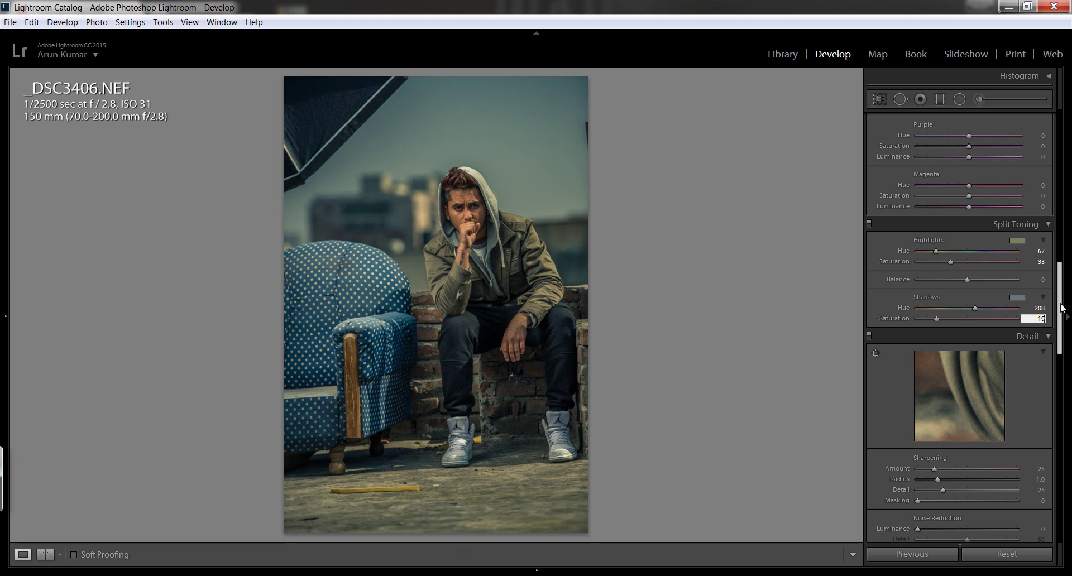
{"action": "left_click_drag", "start_coordinate": [1061, 306], "coordinate": [1062, 202]}
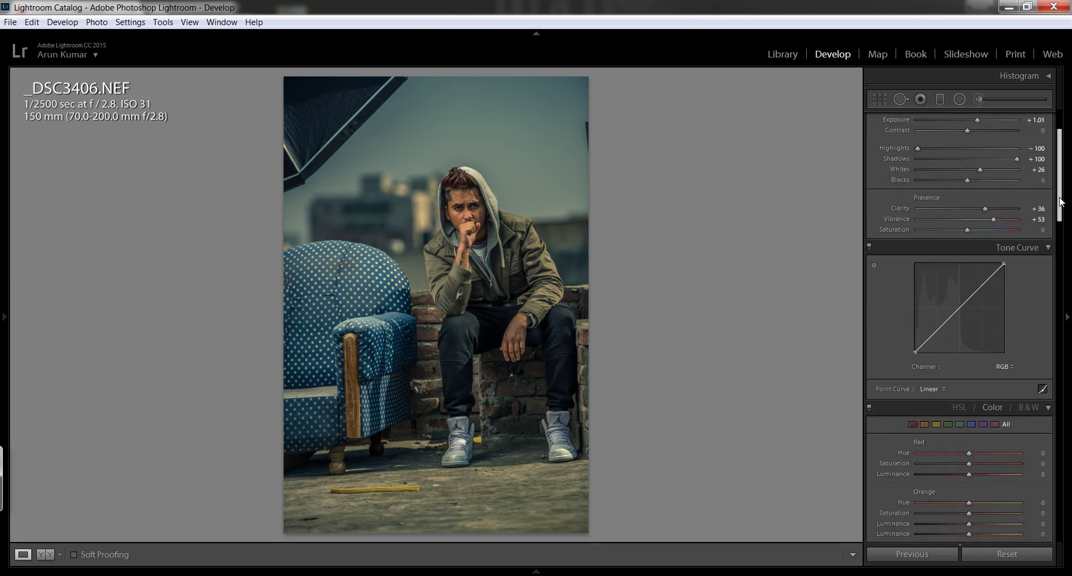
Step: Set HSL Blue hue to −50 and lift the tone curve's black point to about 9.4%
{"action": "scroll", "coordinate": [972, 367], "scroll_direction": "down", "scroll_amount": 5}
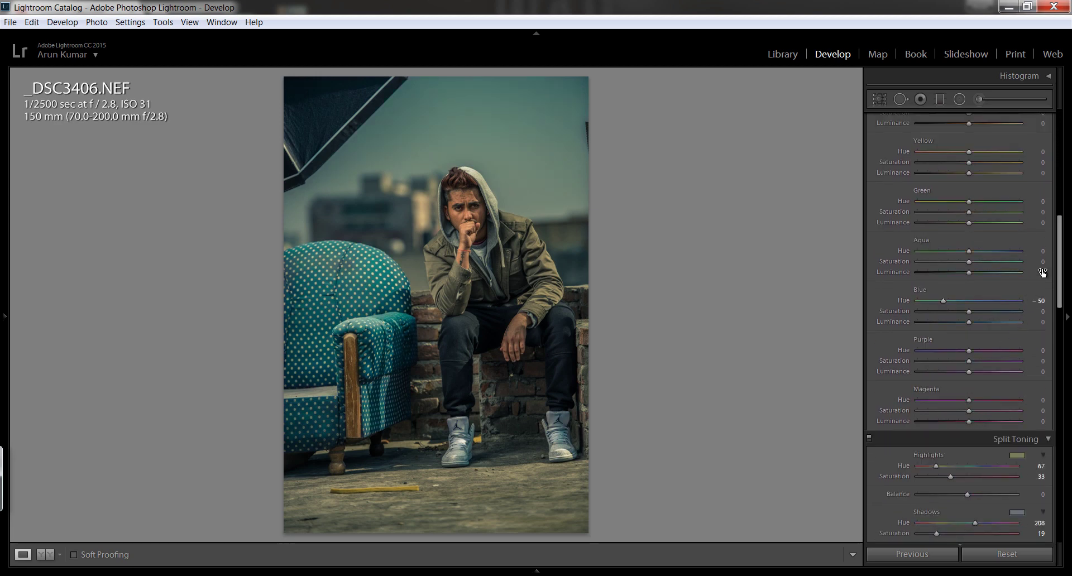
{"action": "left_click_drag", "start_coordinate": [1062, 251], "coordinate": [1061, 161]}
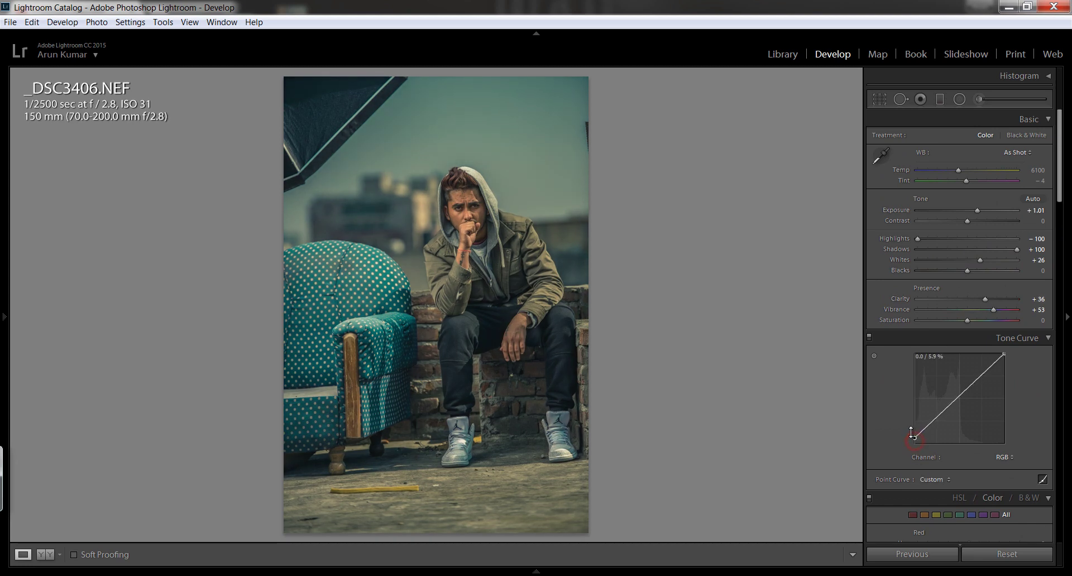
{"action": "left_click_drag", "start_coordinate": [914, 443], "coordinate": [911, 427]}
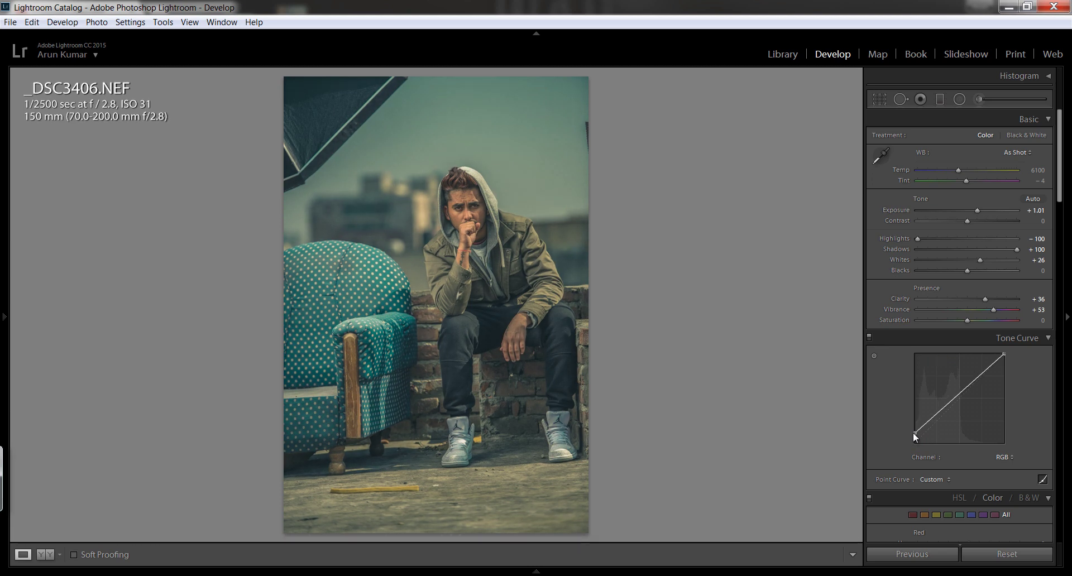
Step: Set HSL Orange saturation to −26 and luminance to +67
{"action": "scroll", "coordinate": [1024, 241], "scroll_direction": "down", "scroll_amount": 2}
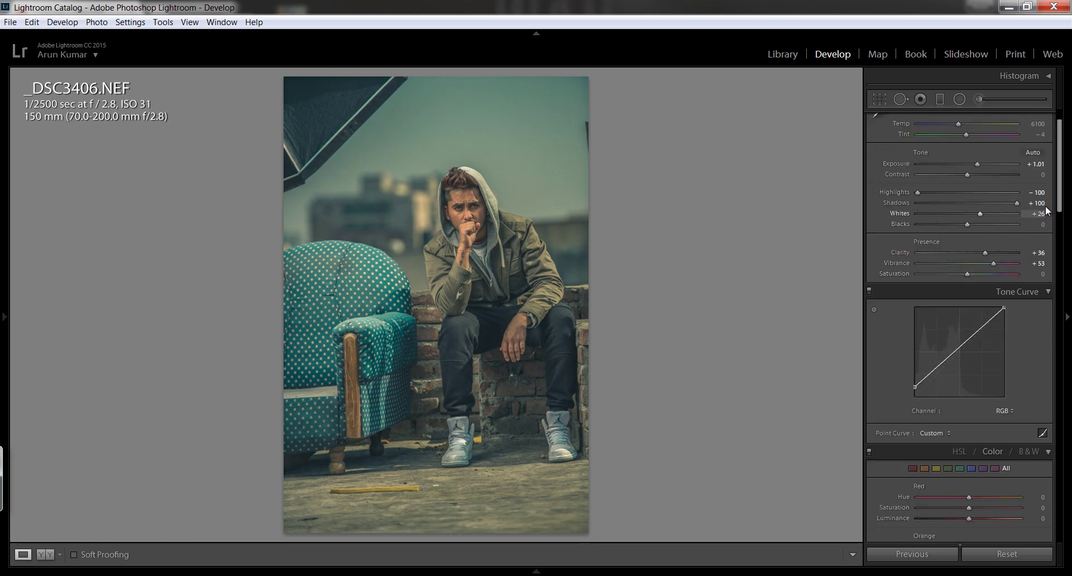
{"action": "left_click_drag", "start_coordinate": [1060, 184], "coordinate": [1054, 223]}
{"action": "scroll", "coordinate": [977, 305], "scroll_direction": "down", "scroll_amount": 4}
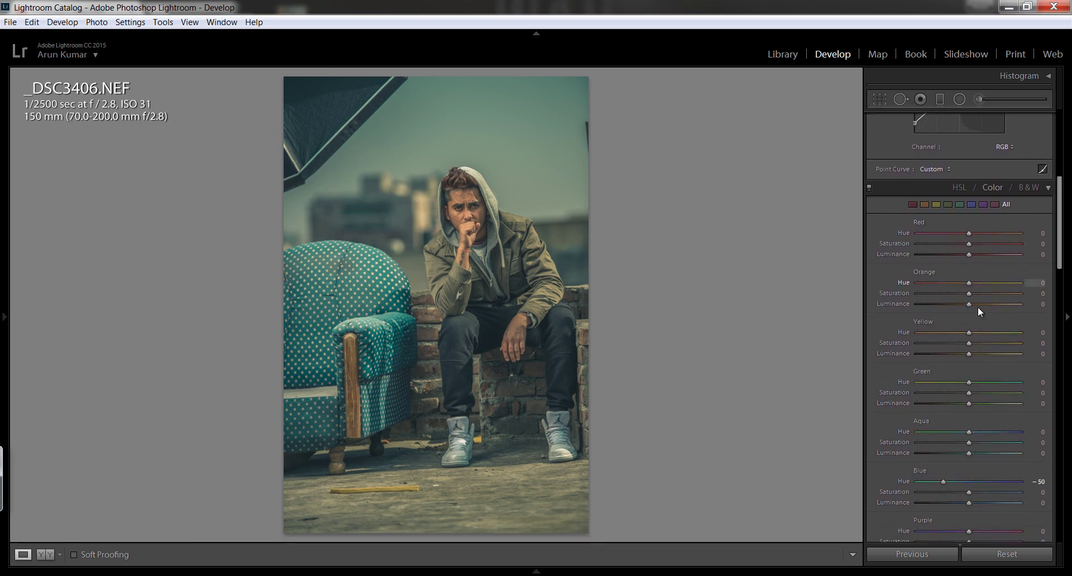
{"action": "left_click_drag", "start_coordinate": [959, 290], "coordinate": [1005, 306]}
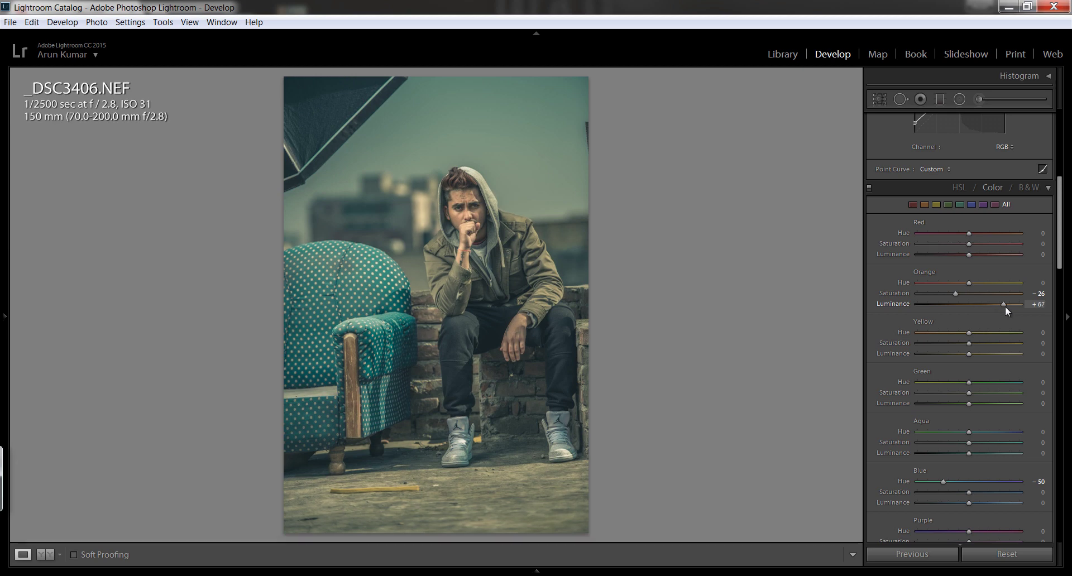
Step: In Basic, raise Whites to +45 and lower Clarity to +25
{"action": "left_click_drag", "start_coordinate": [1060, 234], "coordinate": [1061, 164]}
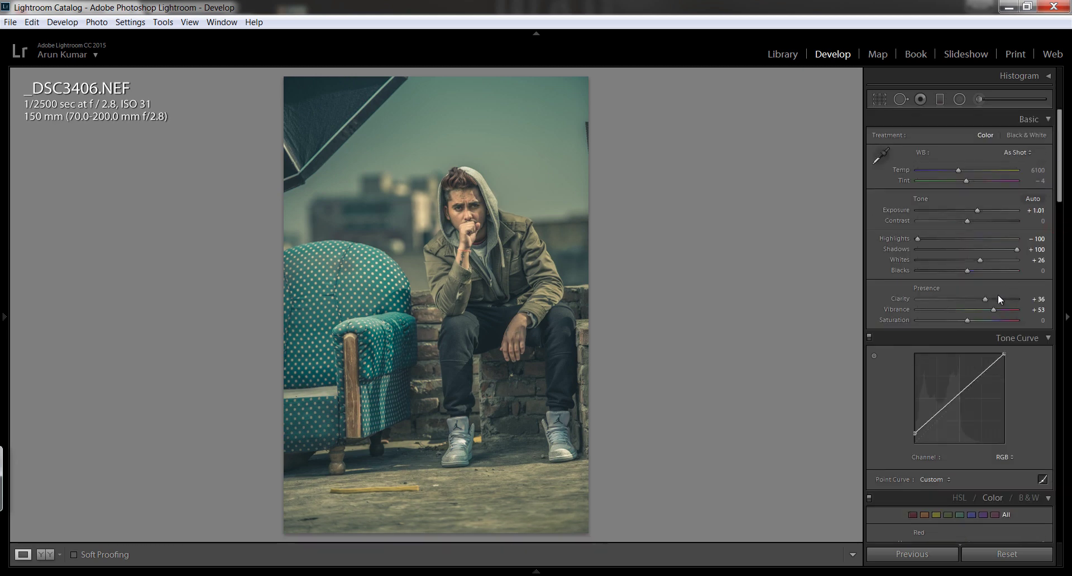
{"action": "left_click_drag", "start_coordinate": [987, 263], "coordinate": [992, 265]}
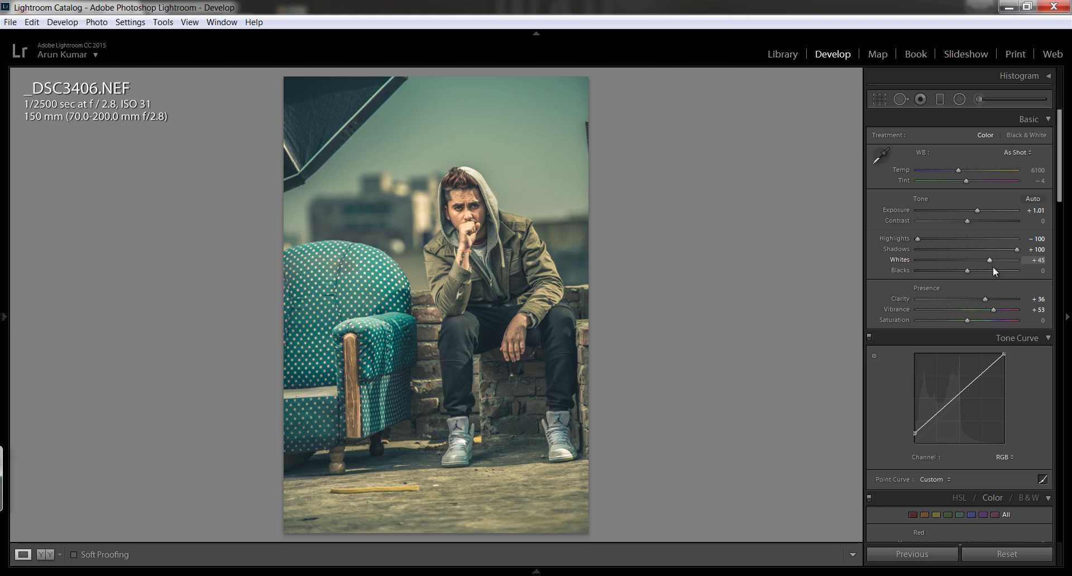
{"action": "left_click_drag", "start_coordinate": [965, 296], "coordinate": [963, 296]}
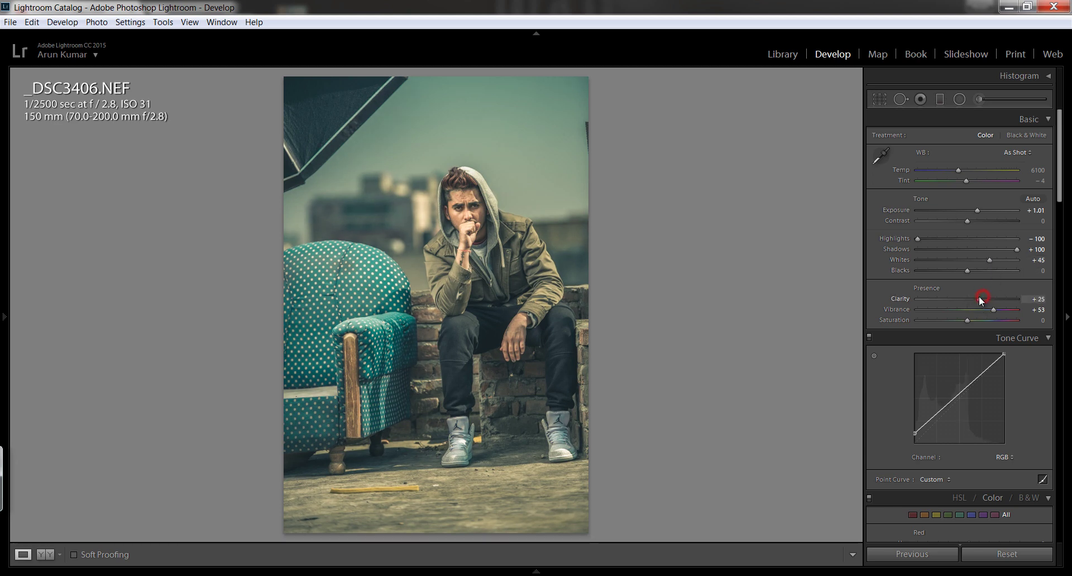
Step: Set Vibrance to +61 and rotate the crop slightly so the scene sits level
{"action": "double_click", "coordinate": [994, 309]}
{"action": "left_click", "coordinate": [996, 309]}
{"action": "left_click", "coordinate": [880, 99]}
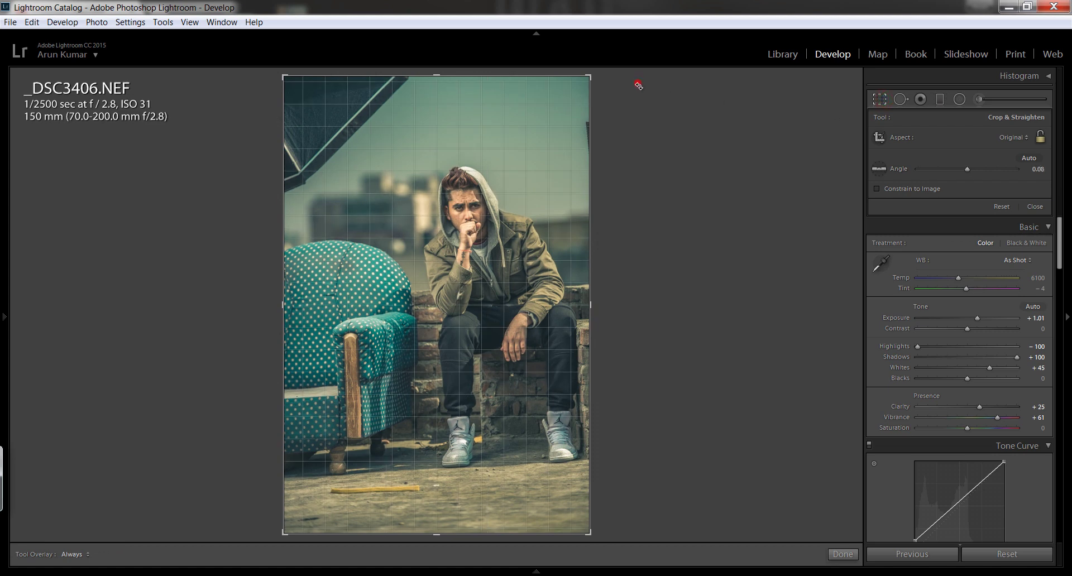
{"action": "left_click_drag", "start_coordinate": [638, 86], "coordinate": [645, 101]}
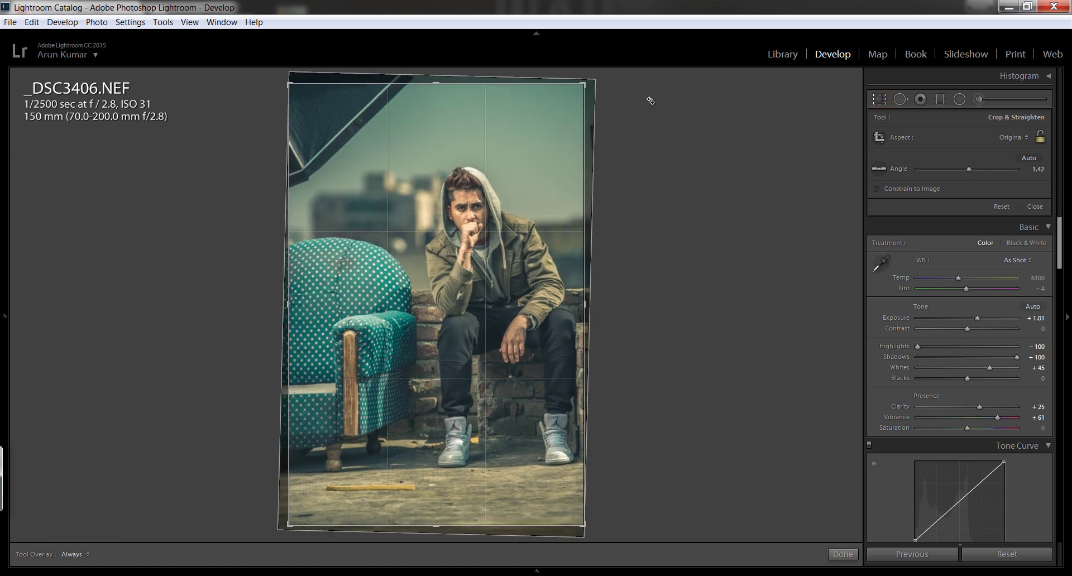
{"action": "key", "text": "Return"}
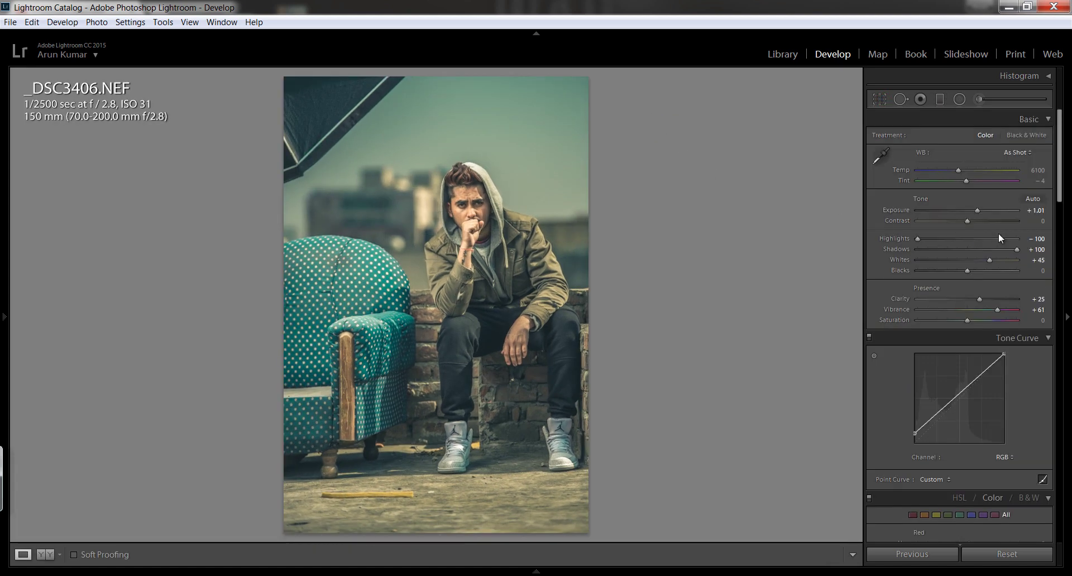
{"action": "left_click", "coordinate": [1060, 166]}
{"action": "left_click_drag", "start_coordinate": [1060, 164], "coordinate": [1060, 191]}
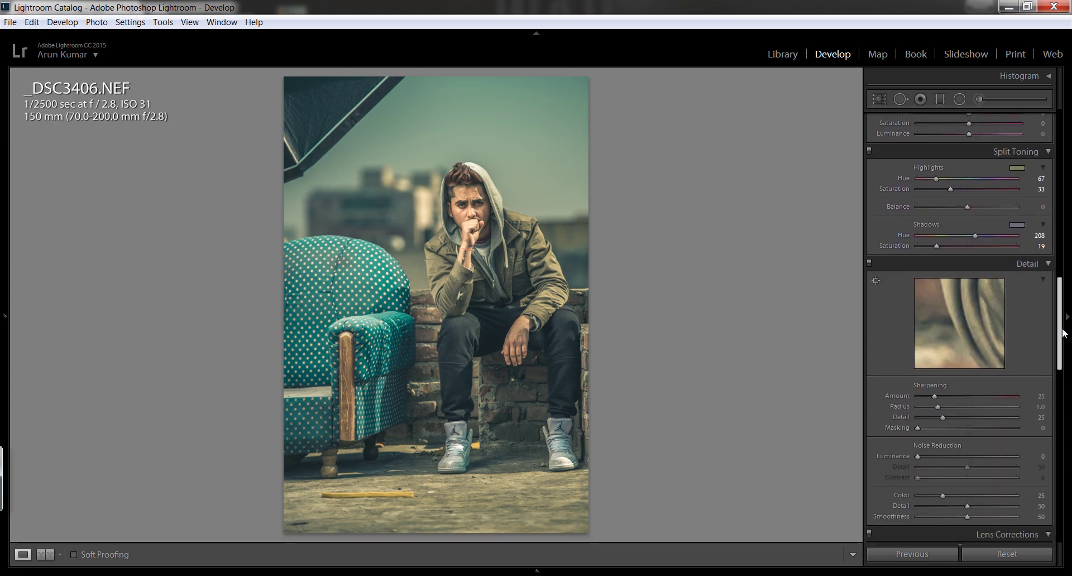
{"action": "left_click_drag", "start_coordinate": [1060, 191], "coordinate": [1059, 126]}
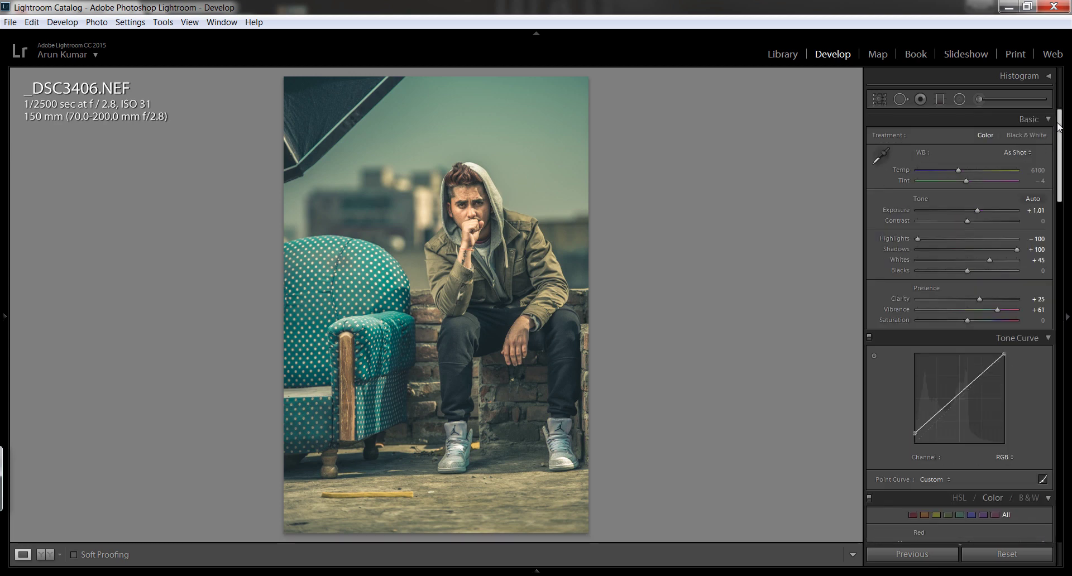
Step: Open the portrait in Photoshop CC 2017 via Edit In and add a new empty layer
{"action": "right_click", "coordinate": [452, 272]}
{"action": "mouse_move", "coordinate": [520, 327]}
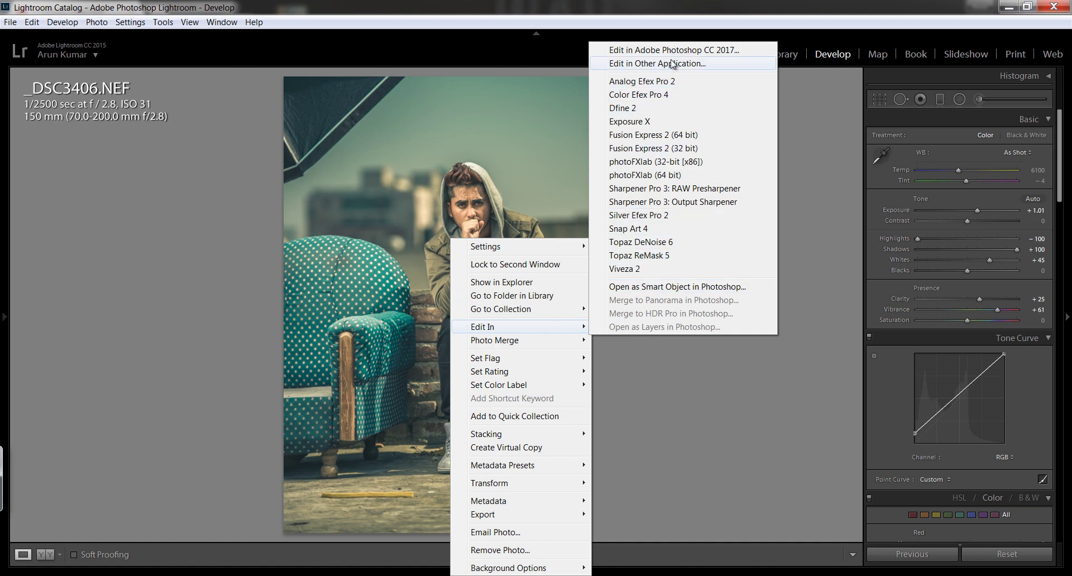
{"action": "left_click", "coordinate": [674, 51]}
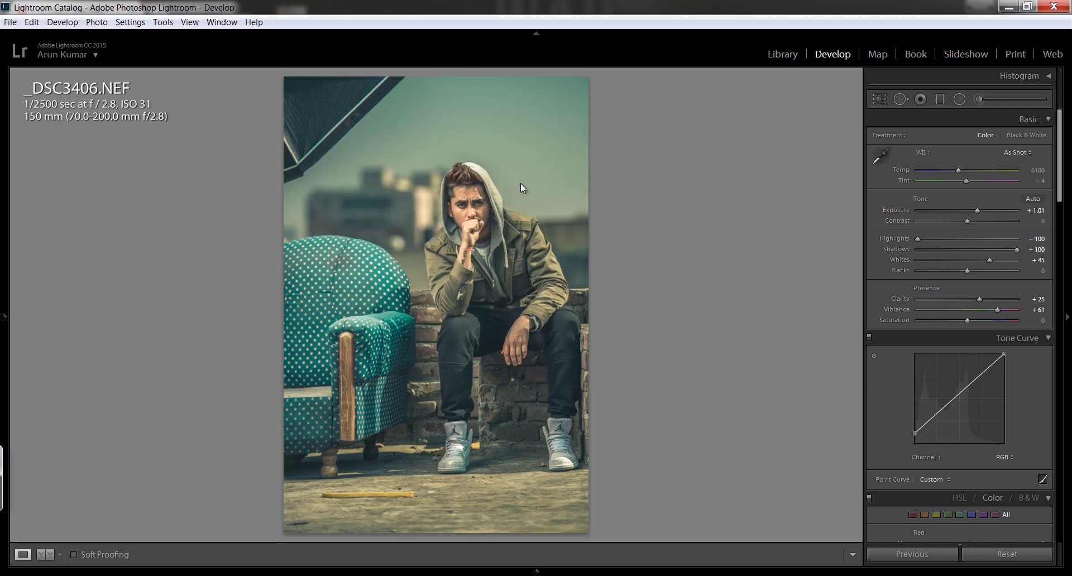
{"action": "key", "text": "ctrl+shift+alt+n"}
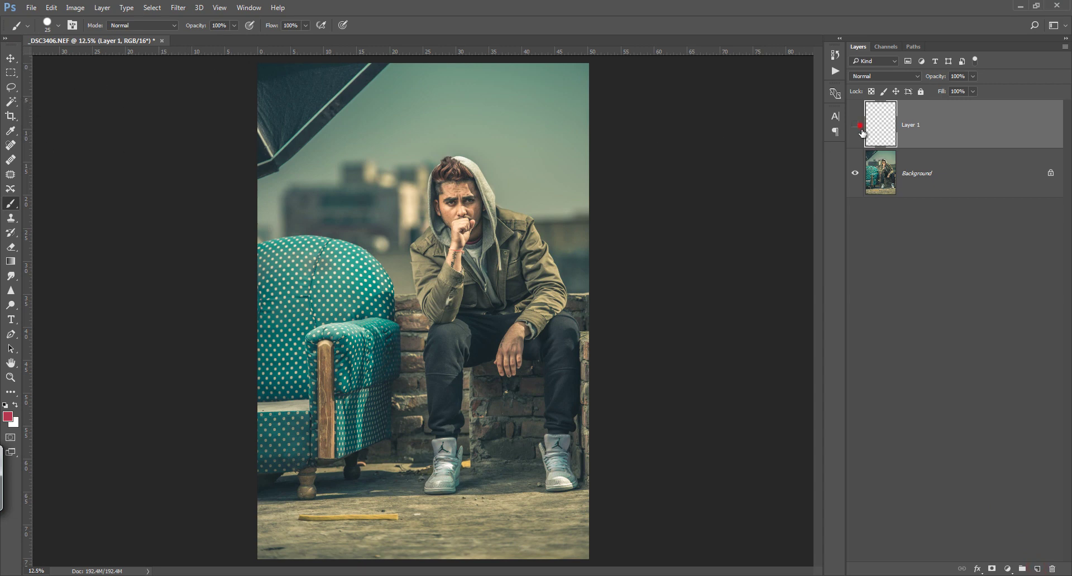
Step: On the Background layer, lasso-select the dark object in the top-left corner
{"action": "left_click", "coordinate": [878, 169]}
{"action": "left_click", "coordinate": [11, 87]}
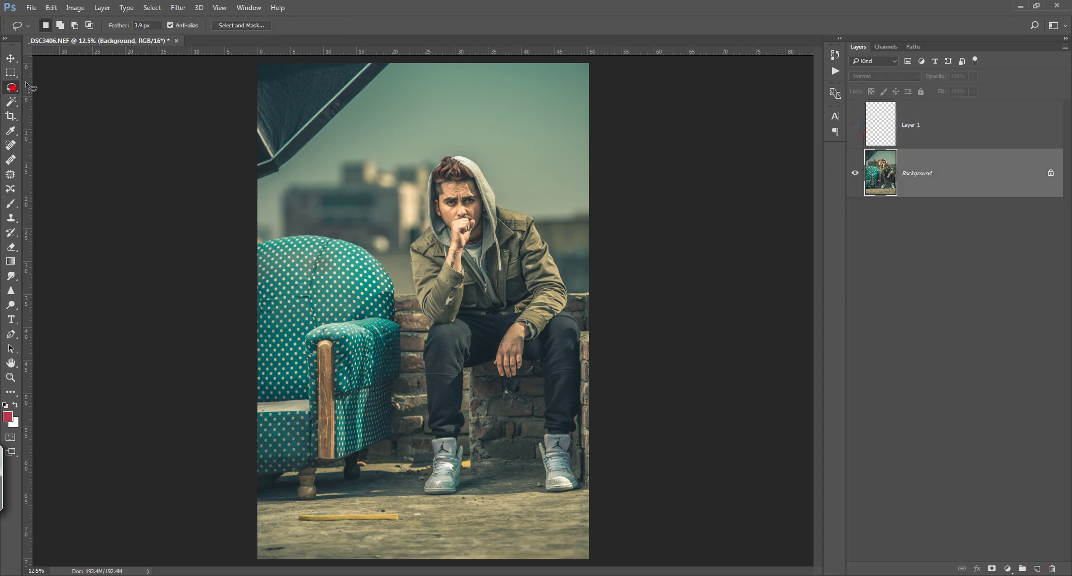
{"action": "left_click", "coordinate": [201, 122], "text": "alt"}
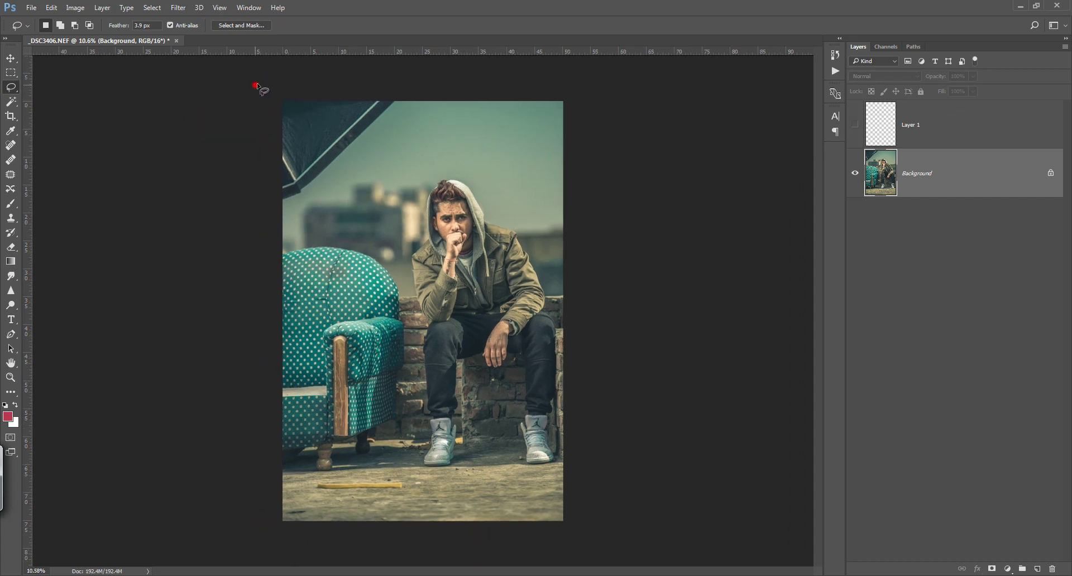
{"action": "left_click_drag", "start_coordinate": [256, 86], "coordinate": [417, 103]}
{"action": "left_click_drag", "start_coordinate": [251, 91], "coordinate": [167, 36]}
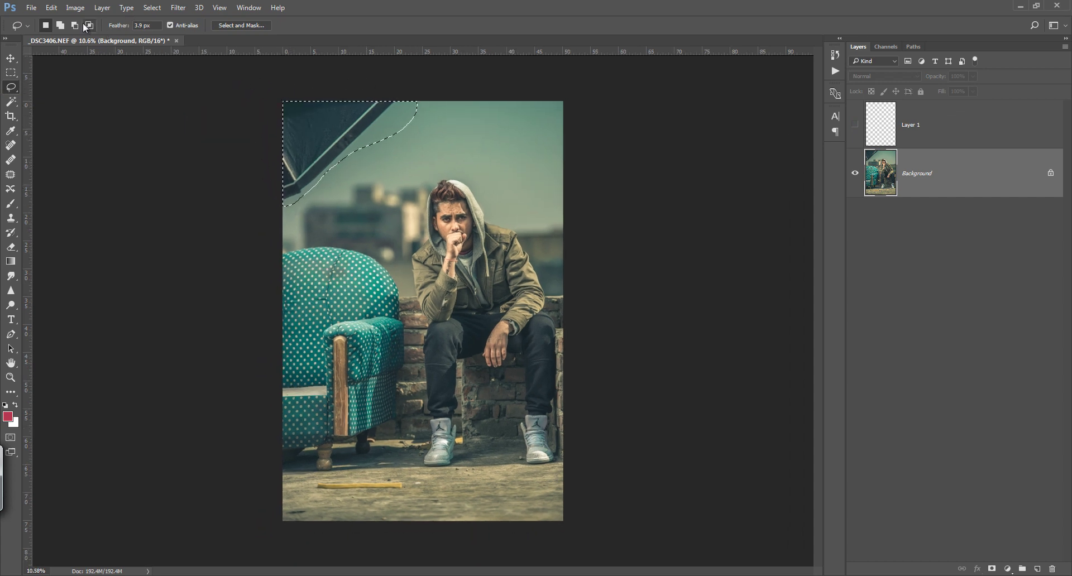
Step: Fill the selection with Content-Aware contents to replace it with sky
{"action": "left_click", "coordinate": [51, 7]}
{"action": "left_click", "coordinate": [93, 221]}
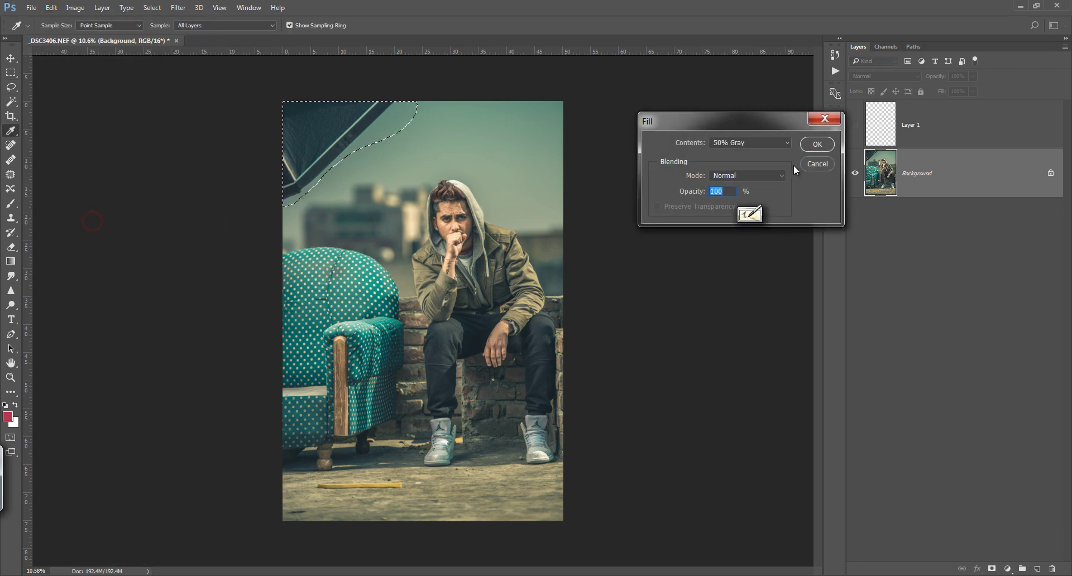
{"action": "left_click", "coordinate": [816, 165]}
{"action": "left_click", "coordinate": [51, 7]}
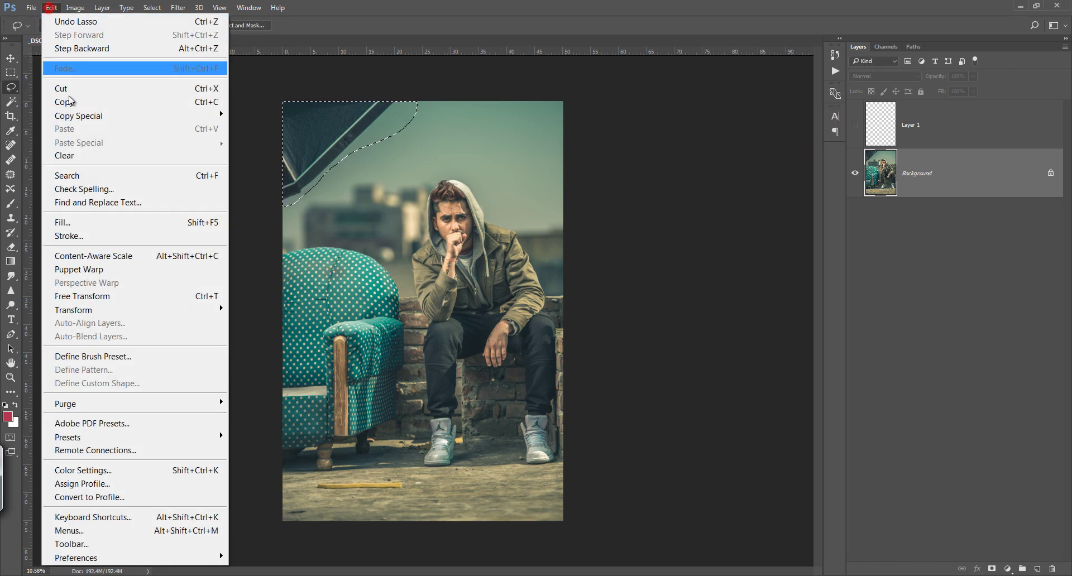
{"action": "left_click", "coordinate": [92, 222]}
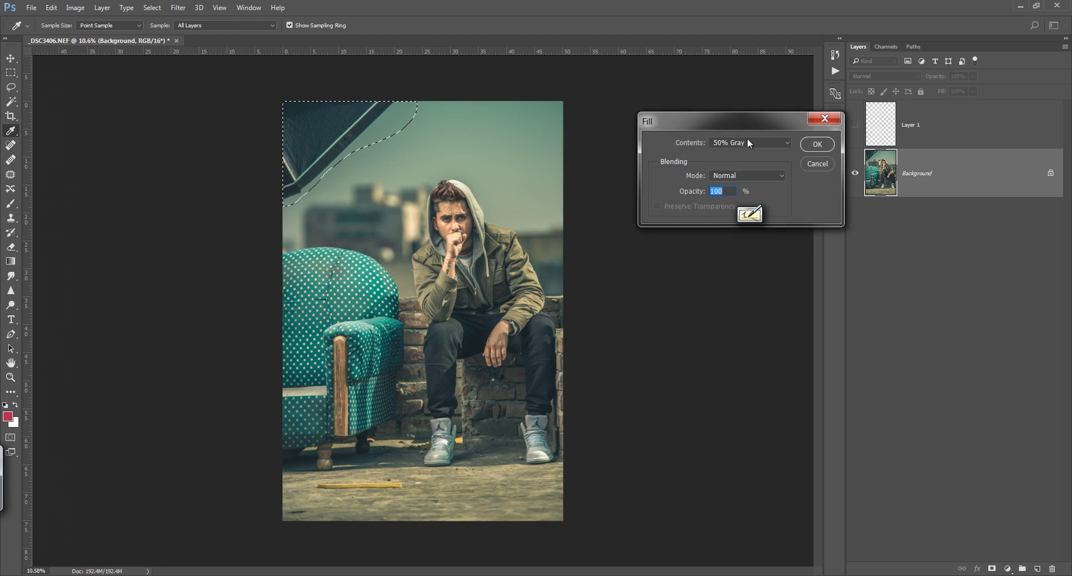
{"action": "left_click", "coordinate": [749, 144]}
{"action": "left_click", "coordinate": [737, 180]}
{"action": "left_click", "coordinate": [816, 145]}
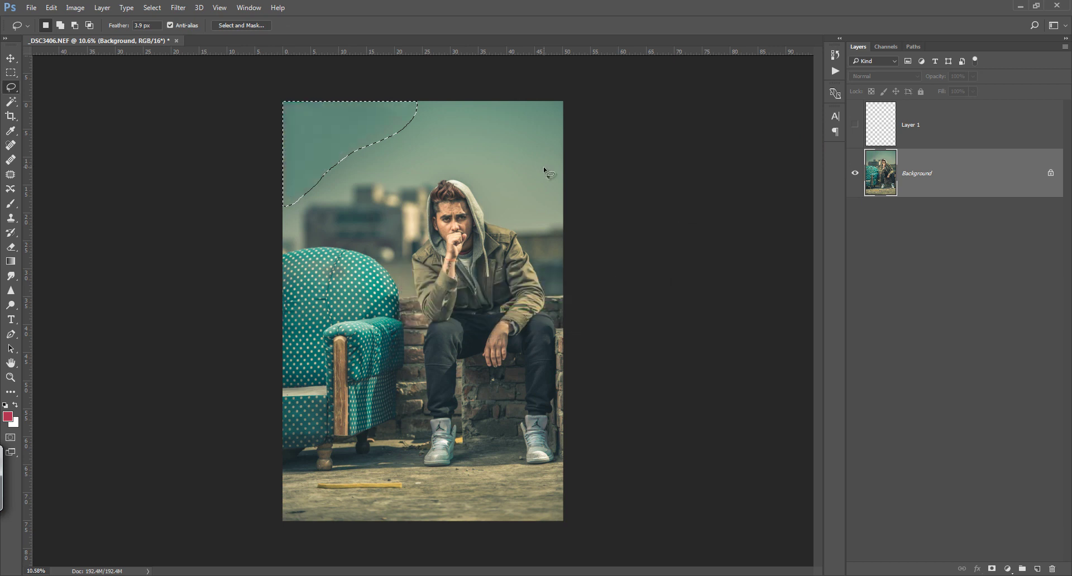
Step: Deselect, set up the Mixer Brush at size 1200, and show and target Layer 1
{"action": "key", "text": "ctrl+d"}
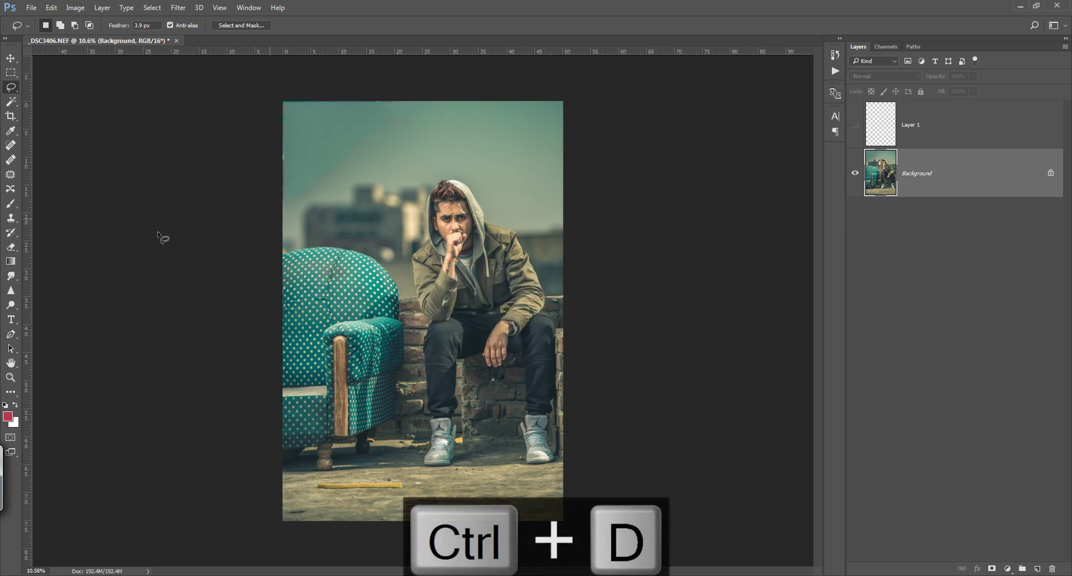
{"action": "key", "text": "b"}
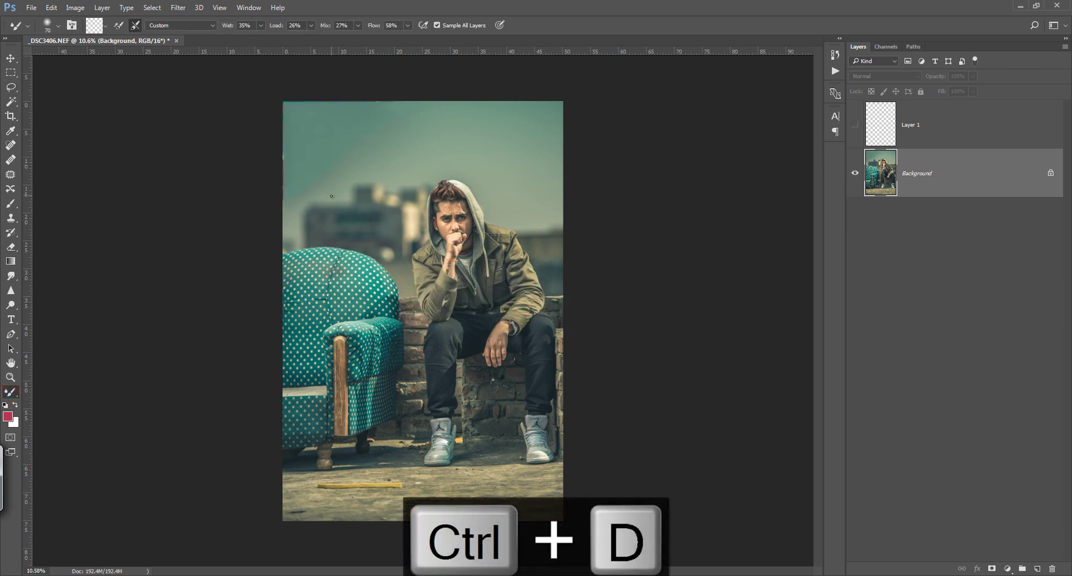
{"action": "key", "text": "bracketright"}
{"action": "key", "text": "bracketright"}
{"action": "key", "text": "bracketright"}
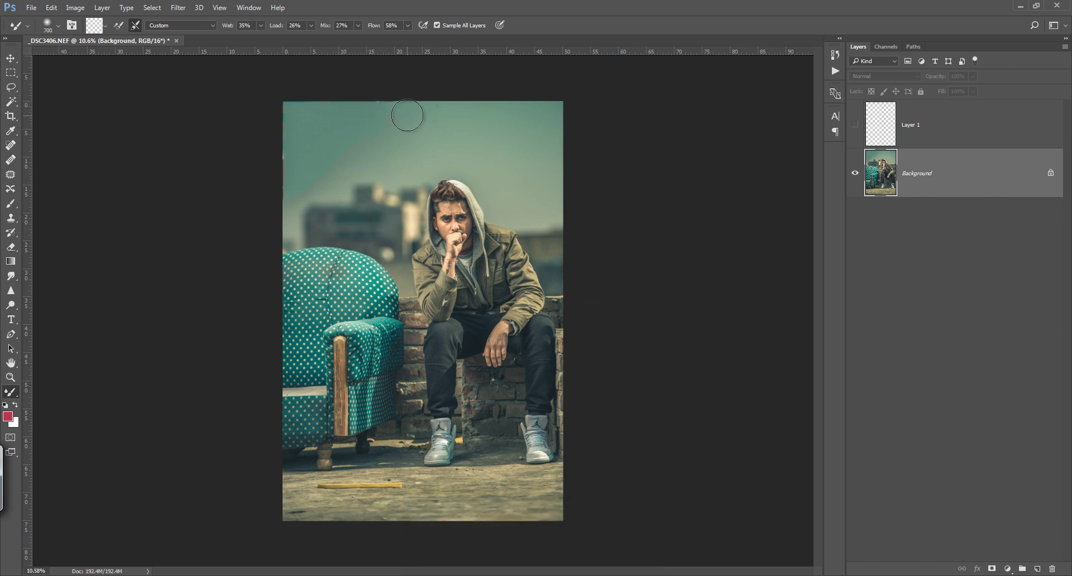
{"action": "key", "text": "bracketright"}
{"action": "key", "text": "bracketright"}
{"action": "key", "text": "bracketright"}
{"action": "key", "text": "bracketright"}
{"action": "key", "text": "bracketright"}
{"action": "left_click", "coordinate": [855, 125]}
{"action": "left_click", "coordinate": [874, 129]}
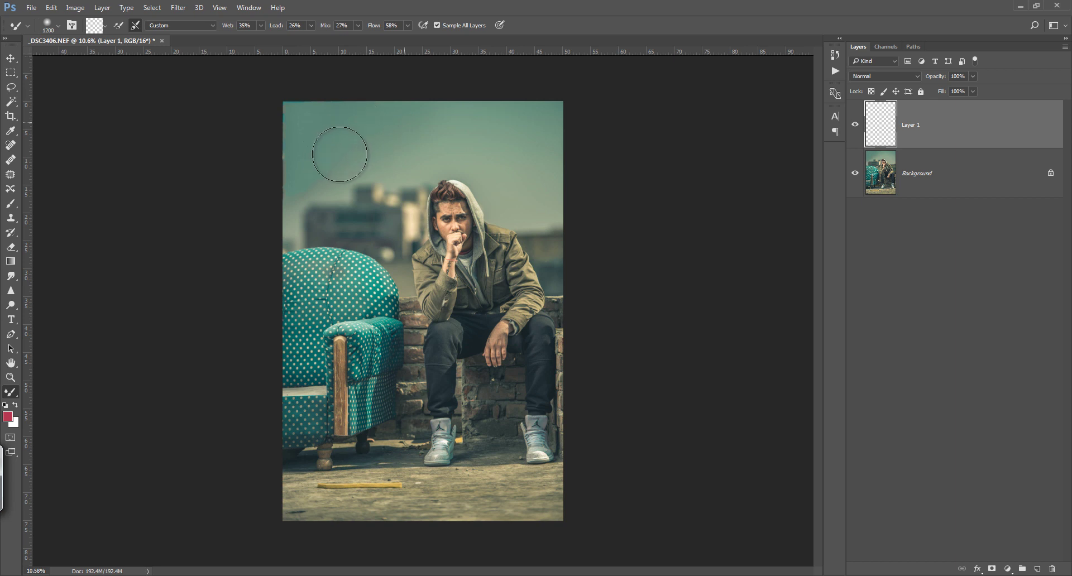
Step: Blend the sky near the patched corner, the left edge and across the top with 700–1300 brushes
{"action": "left_click", "coordinate": [334, 175]}
{"action": "key", "text": "bracketleft"}
{"action": "key", "text": "bracketleft"}
{"action": "key", "text": "bracketleft"}
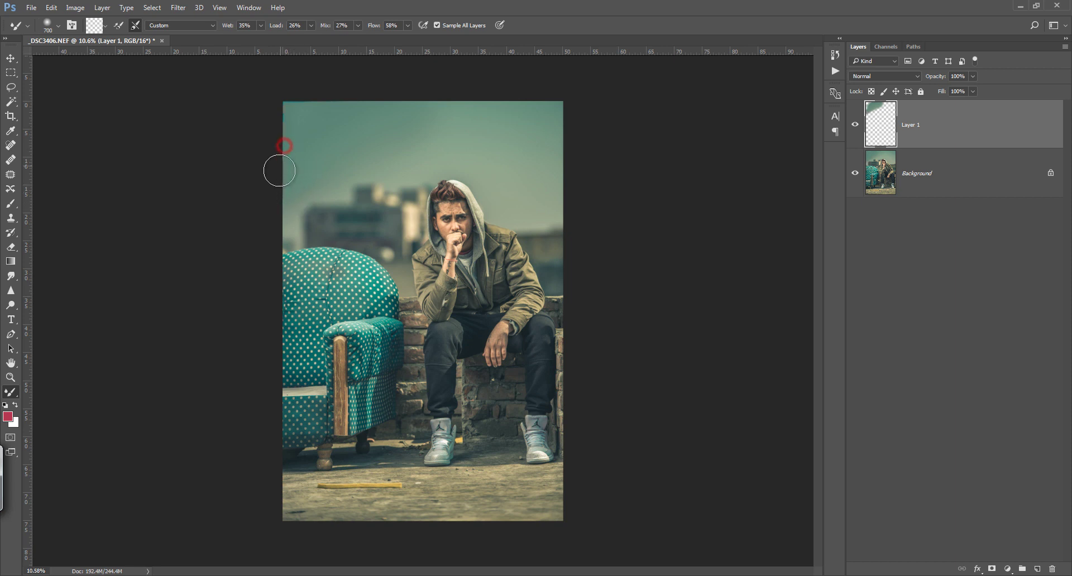
{"action": "key", "text": "bracketright"}
{"action": "key", "text": "bracketright"}
{"action": "key", "text": "bracketright"}
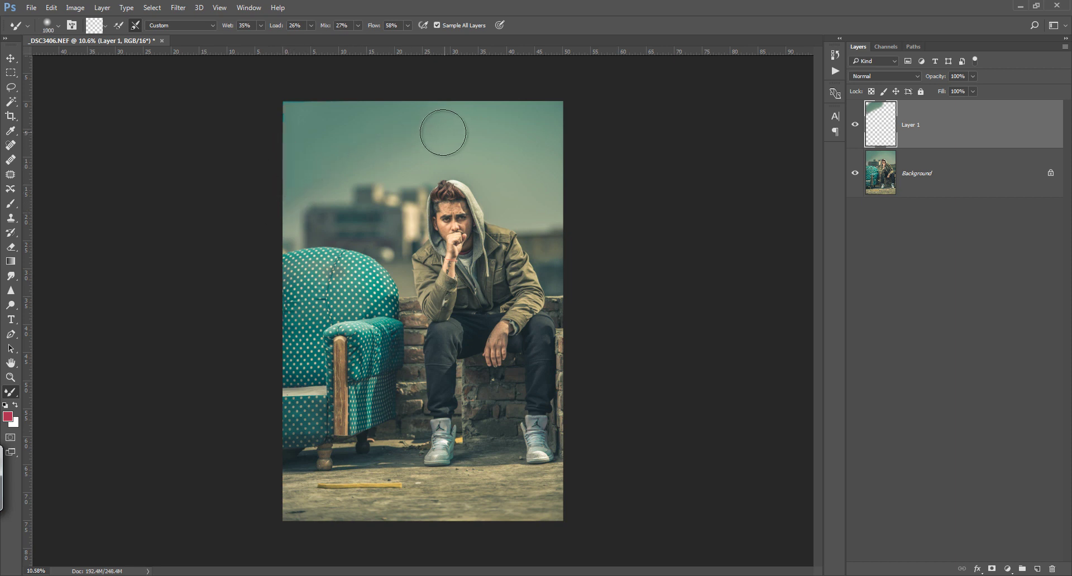
{"action": "key", "text": "bracketright"}
{"action": "left_click", "coordinate": [313, 175]}
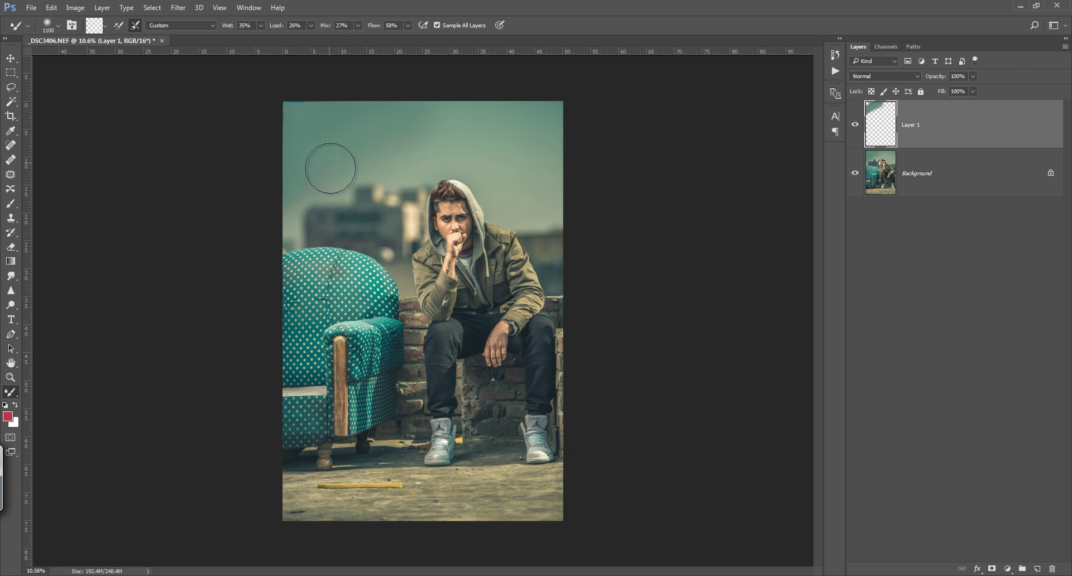
{"action": "left_click", "coordinate": [293, 186]}
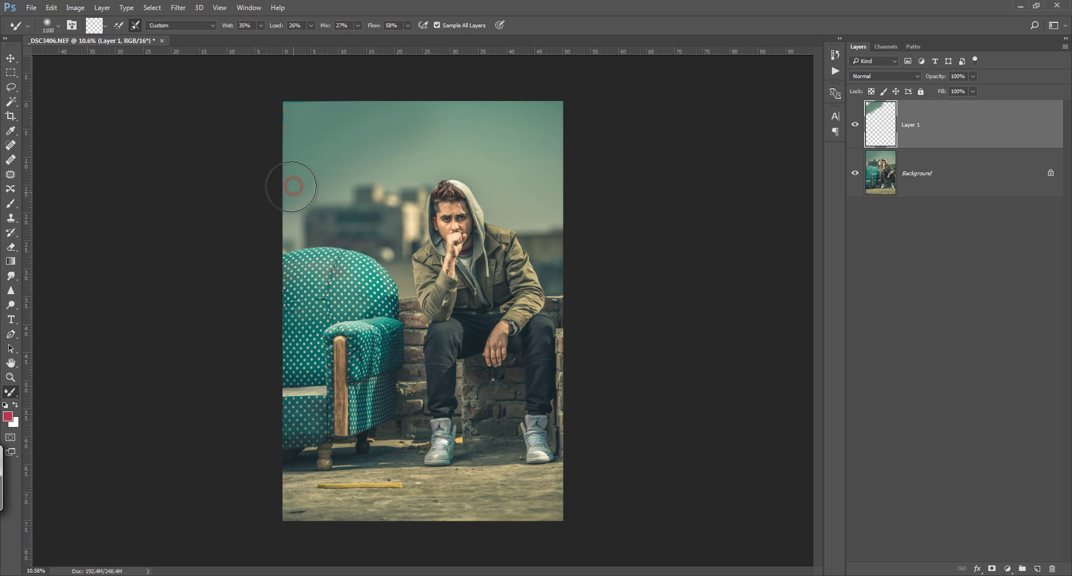
{"action": "key", "text": "bracketright"}
{"action": "key", "text": "bracketright"}
{"action": "left_click", "coordinate": [472, 133]}
{"action": "left_click", "coordinate": [394, 126]}
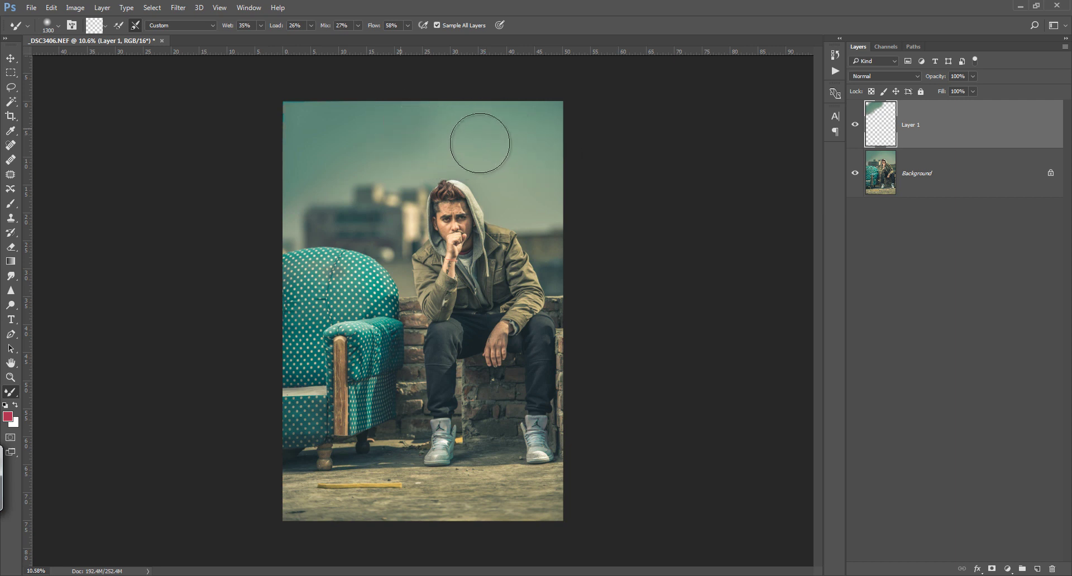
{"action": "left_click", "coordinate": [378, 133]}
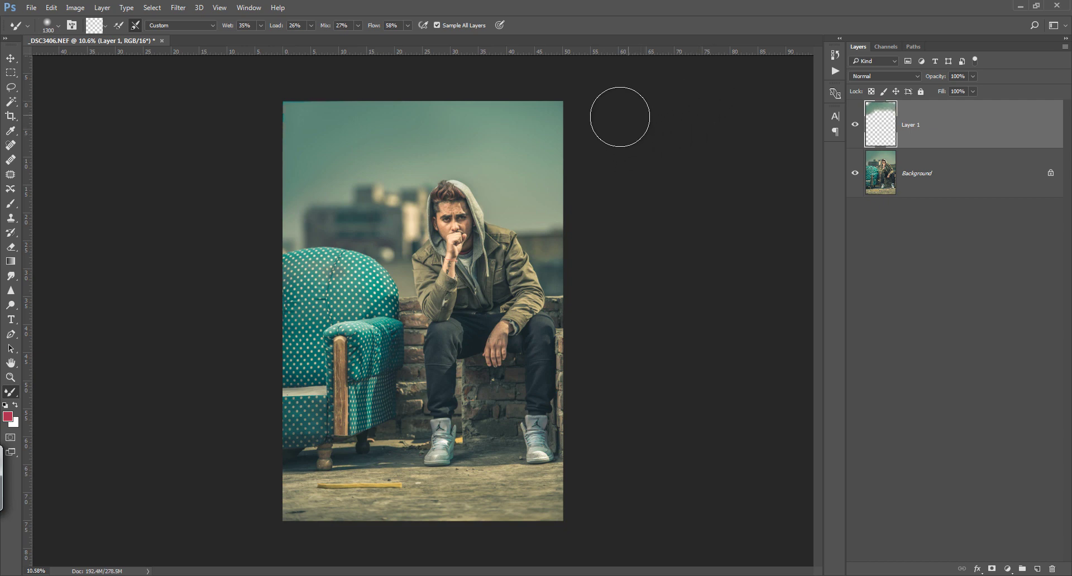
{"action": "left_click_drag", "start_coordinate": [455, 209], "coordinate": [524, 184]}
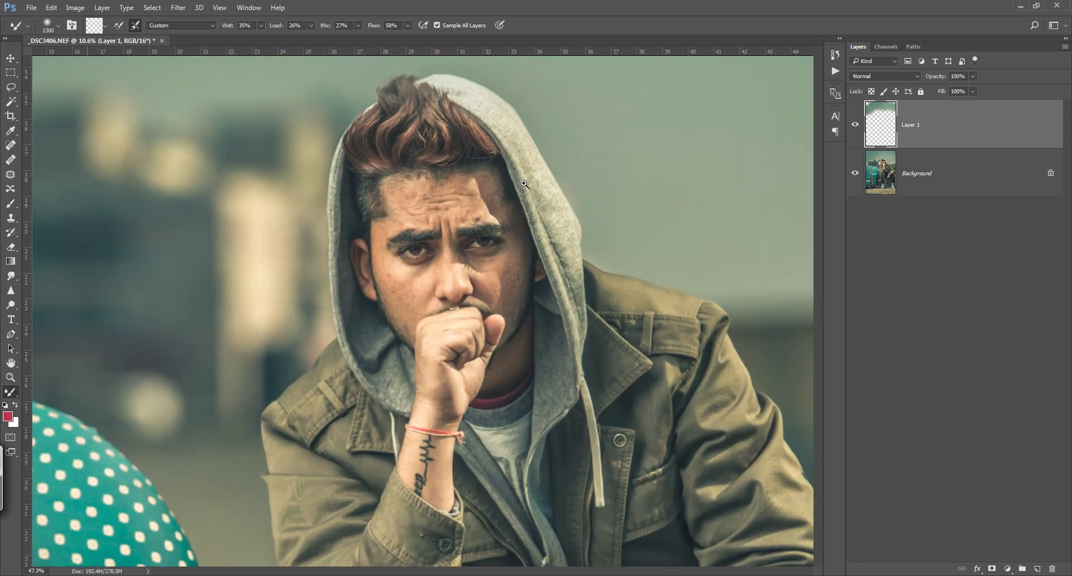
Step: Smooth the forehead skin with a 150-size Mixer Brush
{"action": "scroll", "coordinate": [492, 196], "scroll_direction": "up", "scroll_amount": 3}
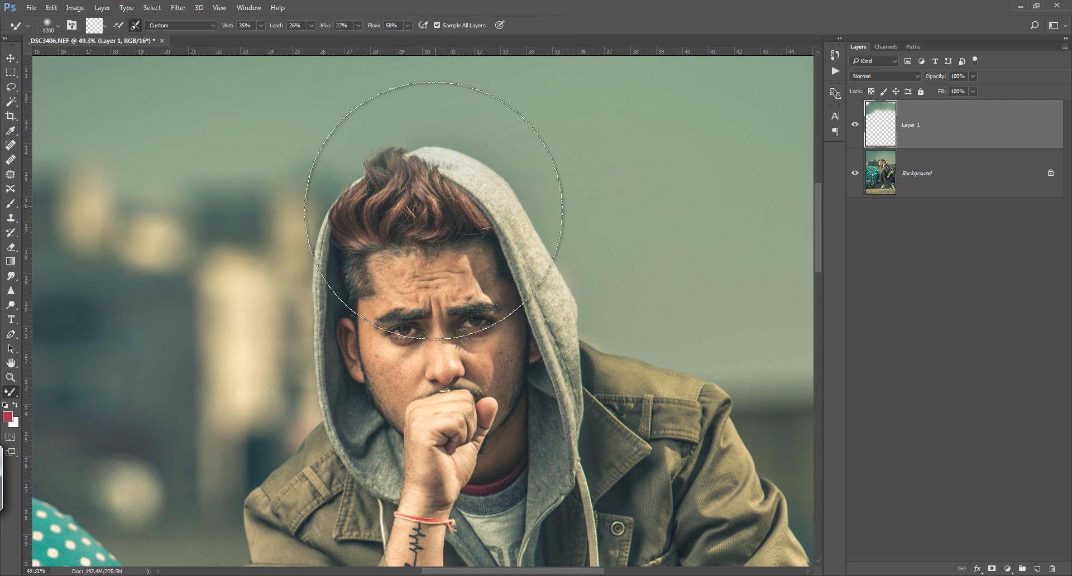
{"action": "key", "text": "bracketleft"}
{"action": "key", "text": "bracketleft"}
{"action": "key", "text": "bracketleft"}
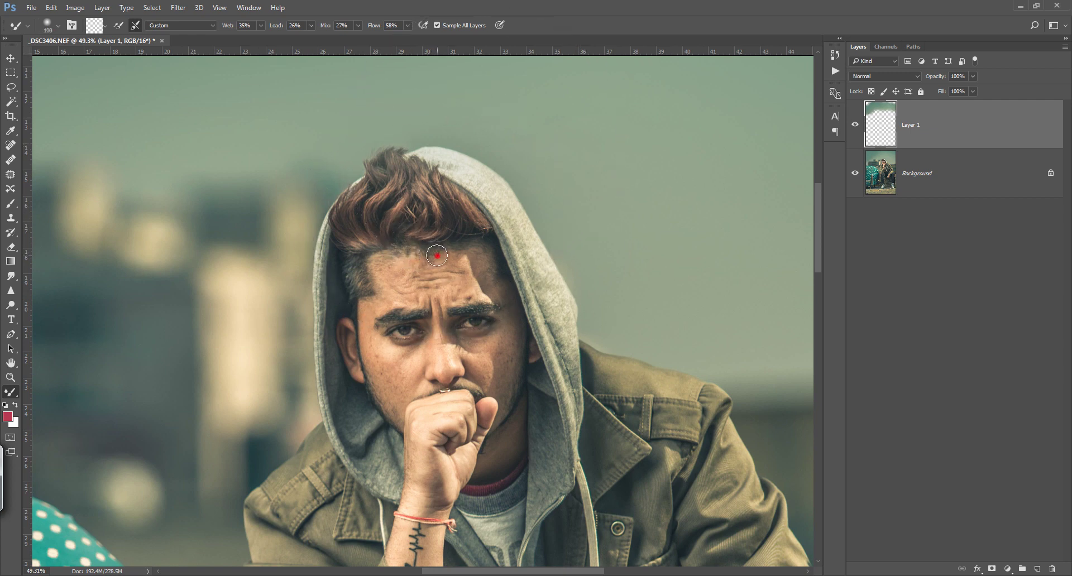
{"action": "left_click_drag", "start_coordinate": [436, 255], "coordinate": [414, 257]}
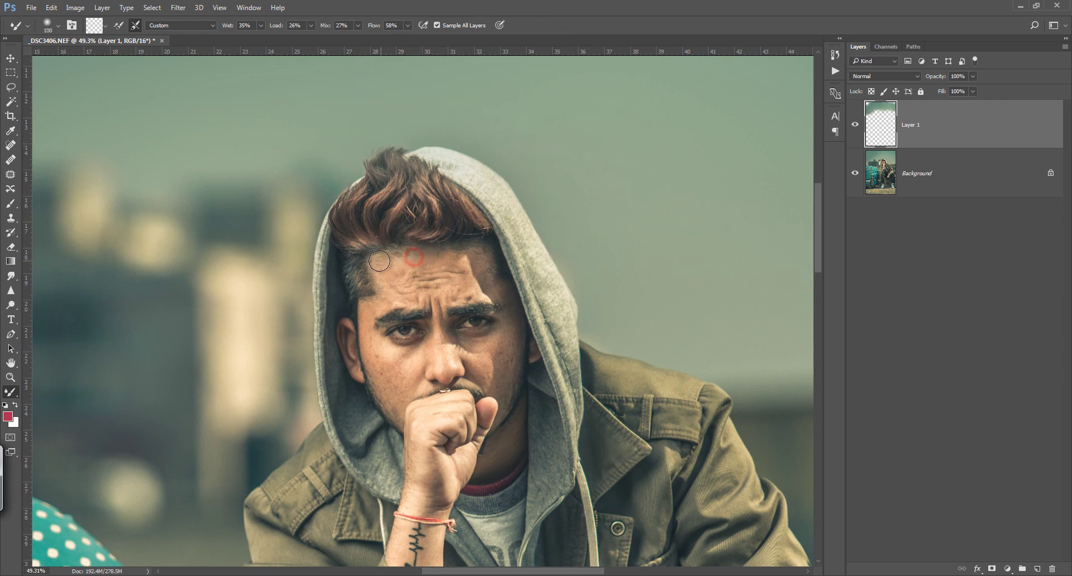
{"action": "left_click", "coordinate": [401, 279], "text": "ctrl"}
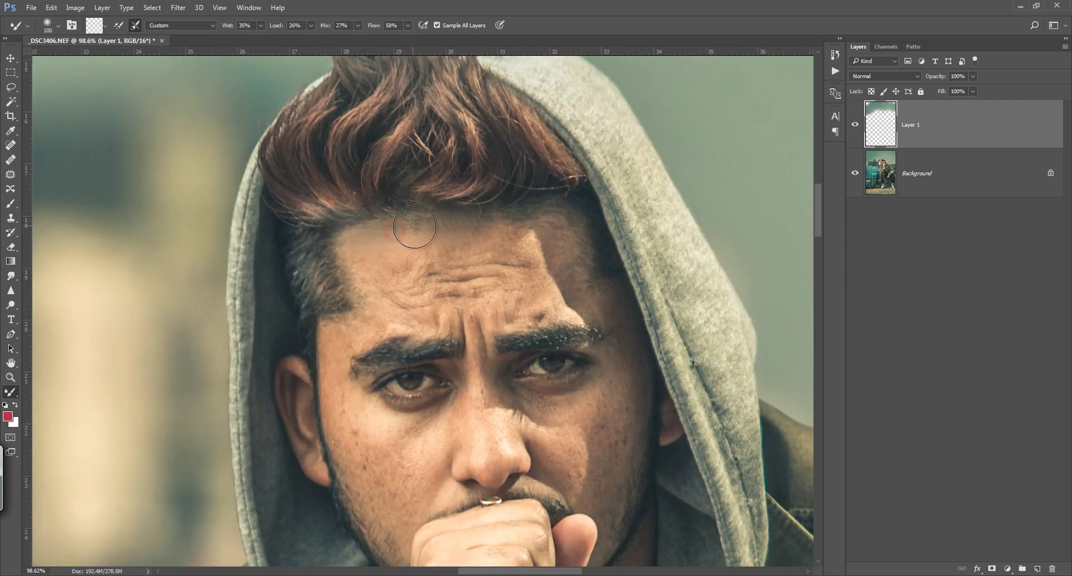
{"action": "mouse_move", "coordinate": [390, 246]}
{"action": "left_mouse_down"}
{"action": "mouse_move", "coordinate": [353, 261]}
{"action": "mouse_move", "coordinate": [359, 282]}
{"action": "mouse_move", "coordinate": [395, 311]}
{"action": "mouse_move", "coordinate": [340, 332]}
{"action": "mouse_move", "coordinate": [359, 335]}
{"action": "mouse_move", "coordinate": [365, 313]}
{"action": "mouse_move", "coordinate": [363, 335]}
{"action": "left_mouse_up"}
Step: Smooth the cheek below the left eye and the chin with 90–150 brush sizes
{"action": "left_click_drag", "start_coordinate": [353, 294], "coordinate": [348, 222]}
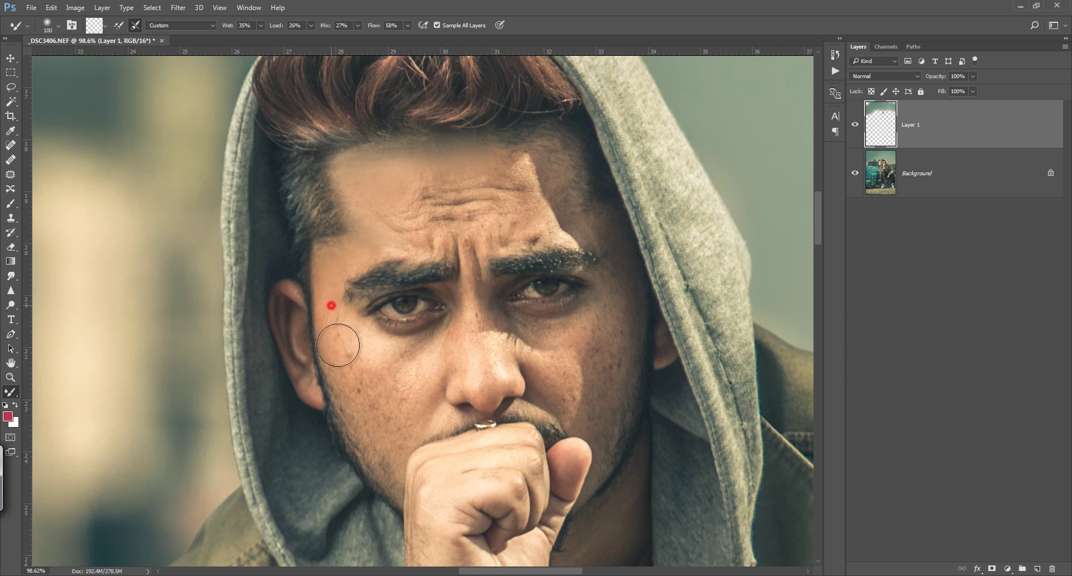
{"action": "left_click_drag", "start_coordinate": [350, 374], "coordinate": [359, 443]}
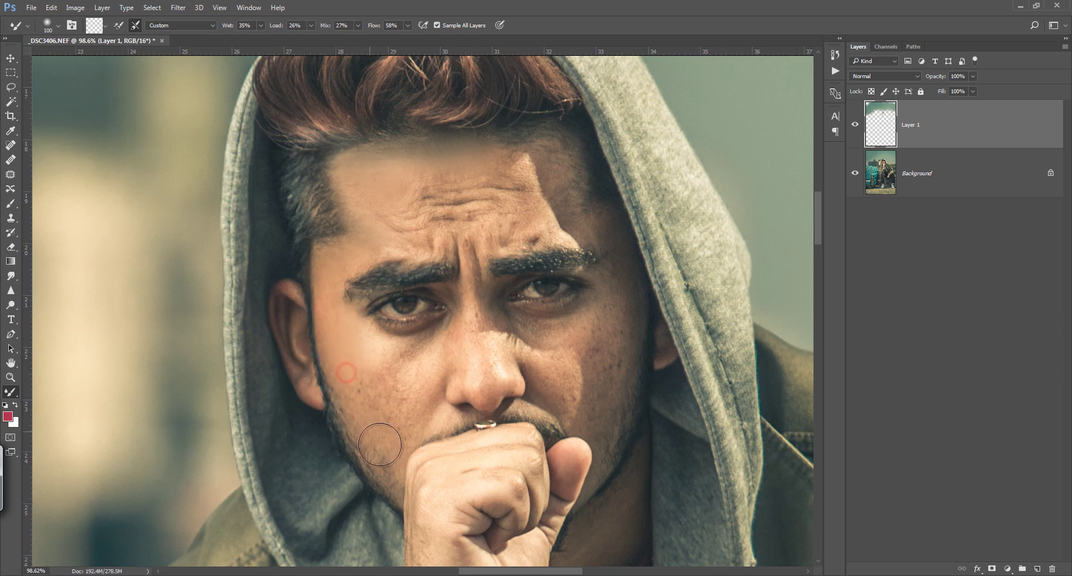
{"action": "key", "text": "bracketright"}
{"action": "mouse_move", "coordinate": [383, 406]}
{"action": "left_mouse_down"}
{"action": "mouse_move", "coordinate": [366, 376]}
{"action": "mouse_move", "coordinate": [383, 388]}
{"action": "mouse_move", "coordinate": [363, 381]}
{"action": "mouse_move", "coordinate": [427, 345]}
{"action": "mouse_move", "coordinate": [390, 349]}
{"action": "mouse_move", "coordinate": [431, 352]}
{"action": "mouse_move", "coordinate": [431, 370]}
{"action": "left_mouse_up"}
{"action": "key", "text": "bracketright"}
{"action": "key", "text": "bracketleft"}
{"action": "key", "text": "bracketleft"}
{"action": "key", "text": "bracketleft"}
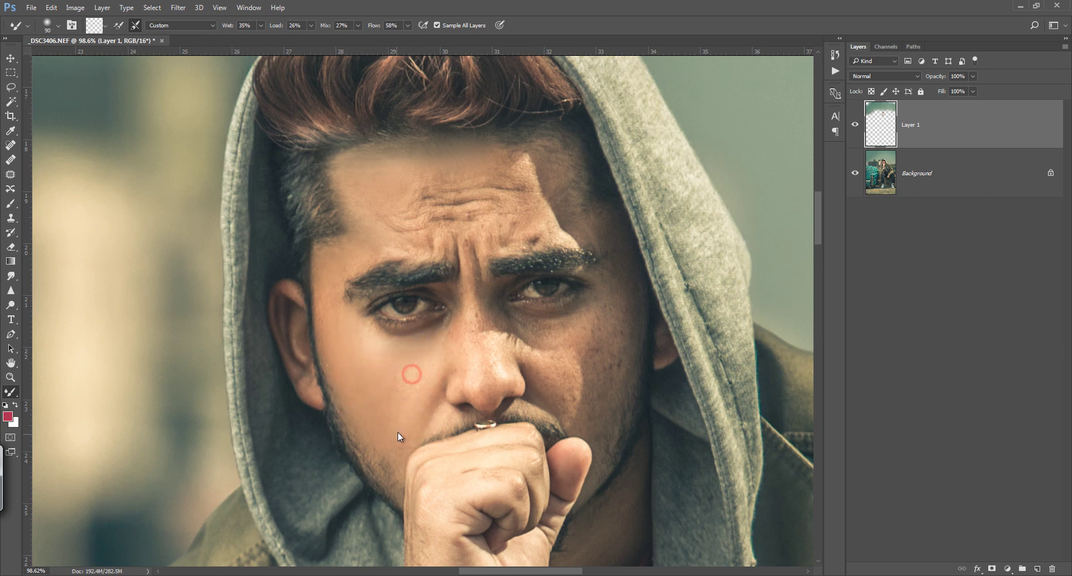
{"action": "left_click_drag", "start_coordinate": [390, 440], "coordinate": [374, 413]}
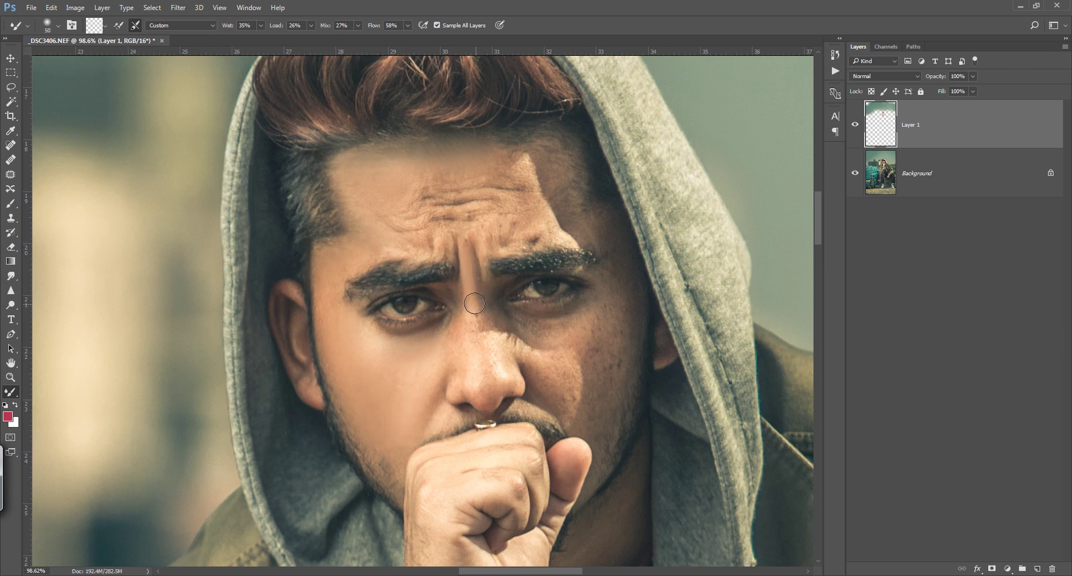
Step: Blend the nose bridge and the right cheek with 60–100 brush sizes
{"action": "key", "text": "bracketright"}
{"action": "key", "text": "bracketright"}
{"action": "left_click_drag", "start_coordinate": [469, 287], "coordinate": [485, 352]}
{"action": "mouse_move", "coordinate": [479, 306]}
{"action": "left_mouse_down"}
{"action": "mouse_move", "coordinate": [486, 373]}
{"action": "mouse_move", "coordinate": [453, 349]}
{"action": "mouse_move", "coordinate": [464, 385]}
{"action": "mouse_move", "coordinate": [495, 345]}
{"action": "left_mouse_up"}
{"action": "key", "text": "bracketleft"}
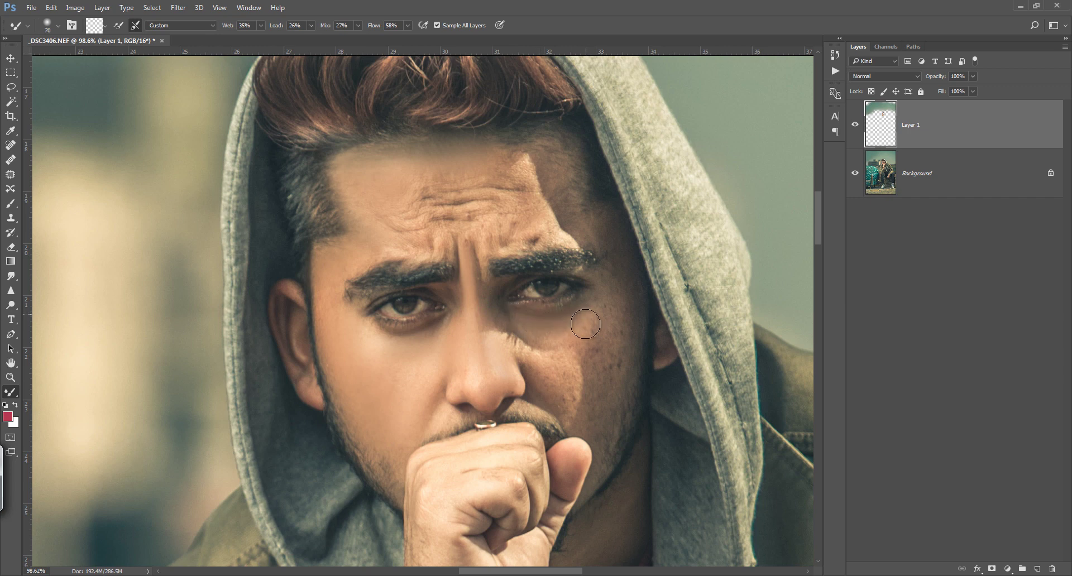
{"action": "left_click_drag", "start_coordinate": [614, 302], "coordinate": [598, 412]}
{"action": "key", "text": "bracketright"}
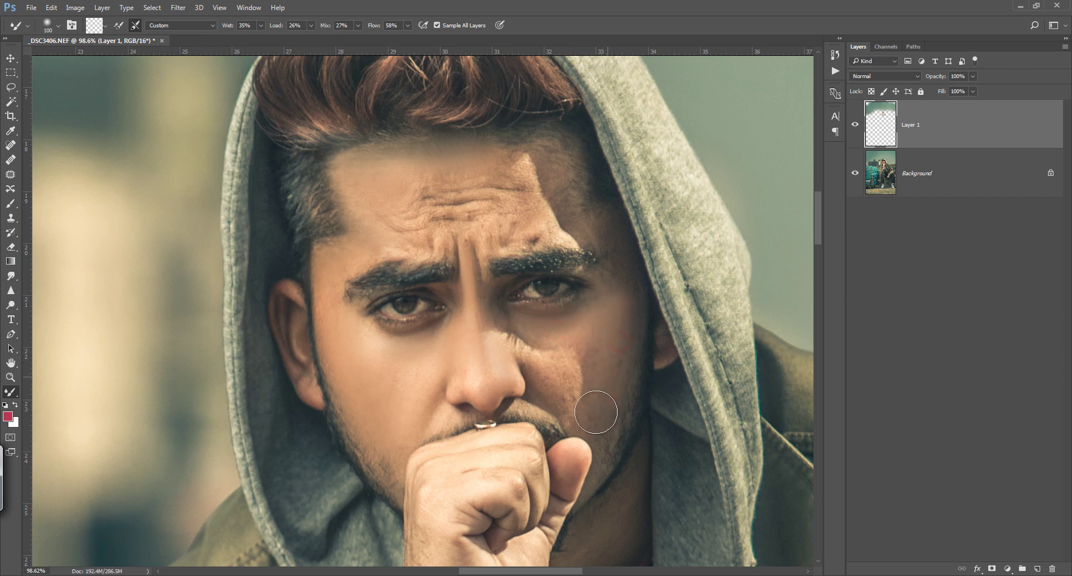
{"action": "left_click_drag", "start_coordinate": [612, 364], "coordinate": [611, 343]}
{"action": "key", "text": "bracketleft"}
{"action": "mouse_move", "coordinate": [542, 366]}
{"action": "left_mouse_down"}
{"action": "mouse_move", "coordinate": [586, 391]}
{"action": "mouse_move", "coordinate": [546, 347]}
{"action": "left_mouse_up"}
{"action": "key", "text": "bracketleft"}
{"action": "key", "text": "bracketright"}
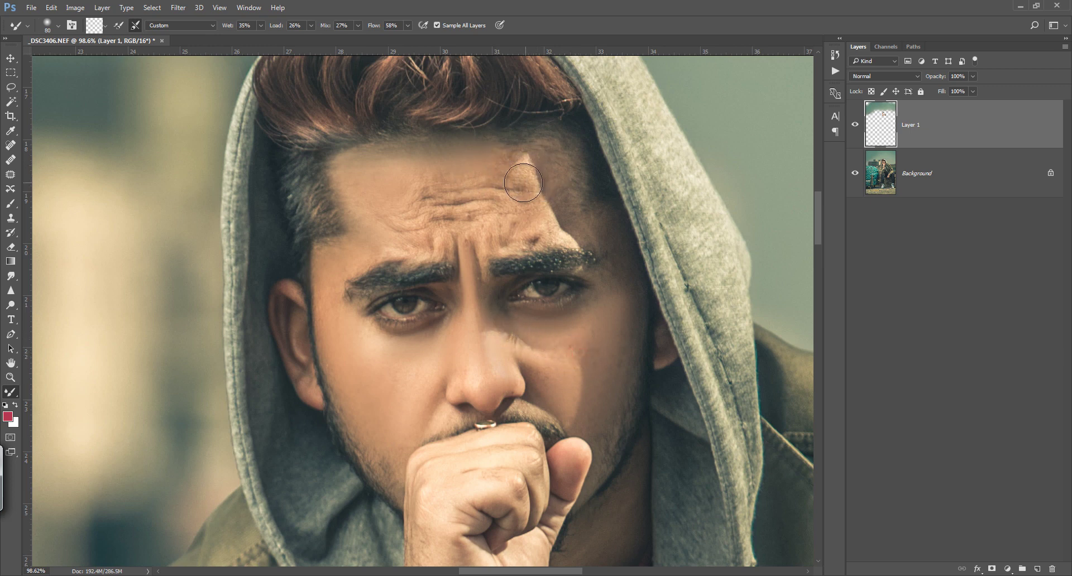
Step: Smooth the forehead skin, its bright patch and the wrinkles across it
{"action": "mouse_move", "coordinate": [523, 182]}
{"action": "left_mouse_down"}
{"action": "mouse_move", "coordinate": [450, 191]}
{"action": "mouse_move", "coordinate": [516, 170]}
{"action": "mouse_move", "coordinate": [502, 184]}
{"action": "mouse_move", "coordinate": [530, 232]}
{"action": "mouse_move", "coordinate": [546, 228]}
{"action": "left_mouse_up"}
{"action": "key", "text": "bracketright"}
{"action": "left_click_drag", "start_coordinate": [524, 177], "coordinate": [513, 188]}
{"action": "key", "text": "bracketleft"}
{"action": "key", "text": "bracketleft"}
{"action": "key", "text": "bracketleft"}
{"action": "key", "text": "bracketright"}
{"action": "key", "text": "bracketright"}
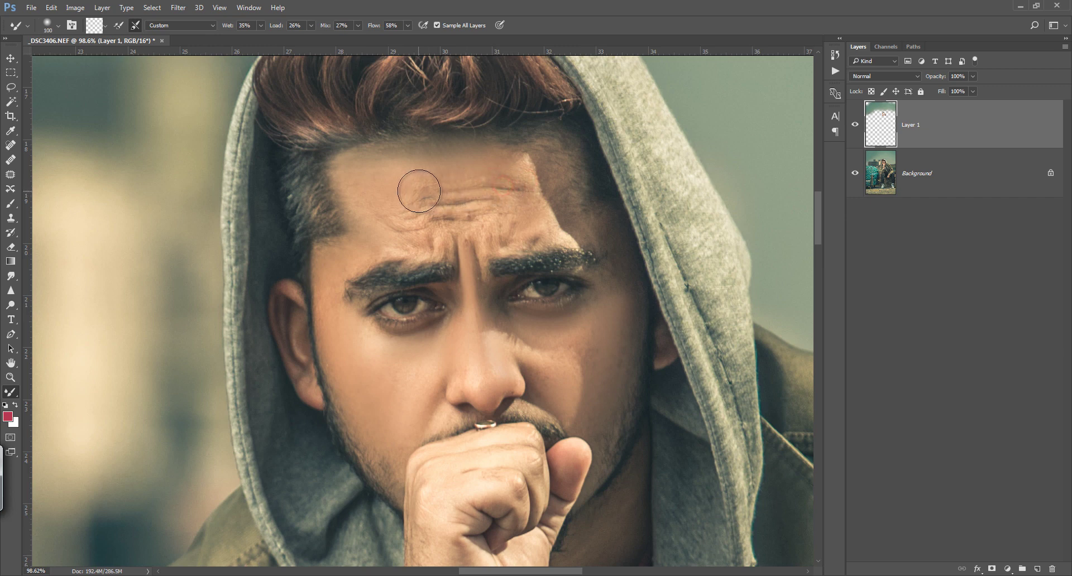
{"action": "mouse_move", "coordinate": [412, 206]}
{"action": "left_mouse_down"}
{"action": "mouse_move", "coordinate": [445, 209]}
{"action": "mouse_move", "coordinate": [413, 219]}
{"action": "mouse_move", "coordinate": [494, 224]}
{"action": "mouse_move", "coordinate": [514, 186]}
{"action": "mouse_move", "coordinate": [564, 167]}
{"action": "mouse_move", "coordinate": [555, 163]}
{"action": "mouse_move", "coordinate": [609, 258]}
{"action": "left_mouse_up"}
Step: Return to the Mixer Brush and dab more smoothing onto the right cheek
{"action": "key", "text": "p"}
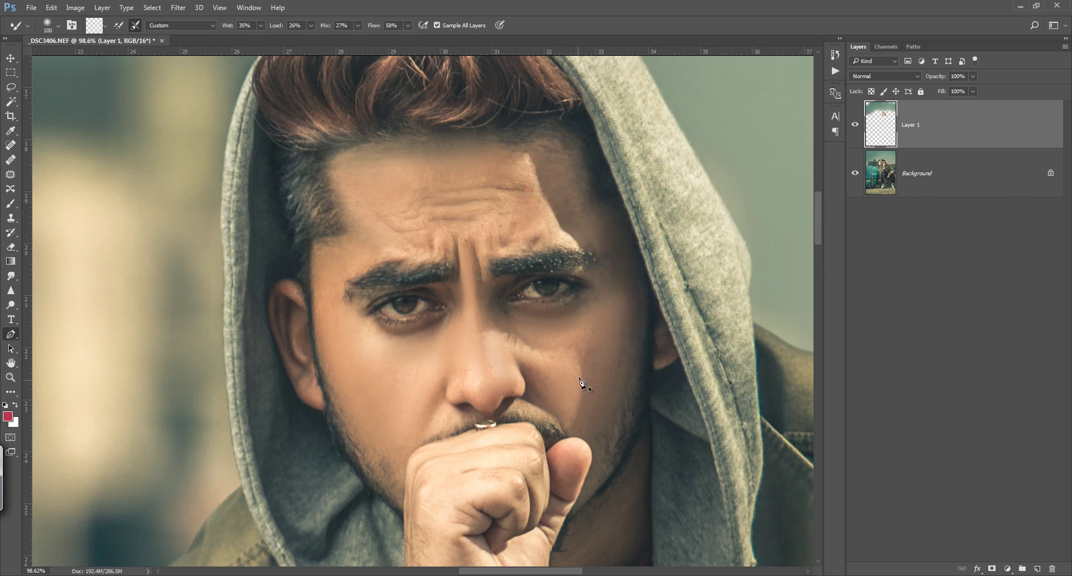
{"action": "key", "text": "b"}
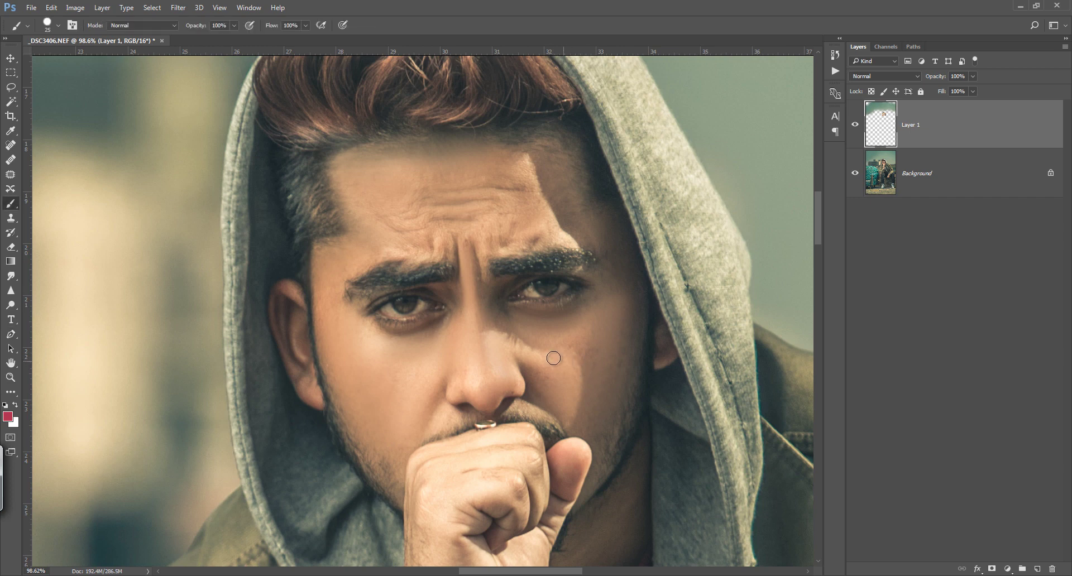
{"action": "key", "text": "shift+b"}
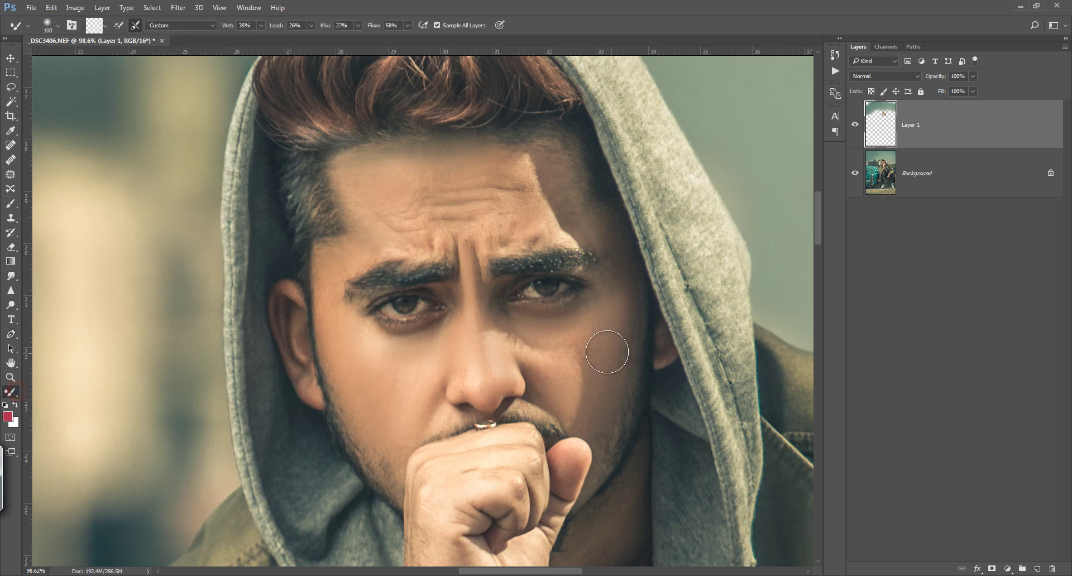
{"action": "left_click", "coordinate": [587, 341]}
{"action": "left_click", "coordinate": [556, 359]}
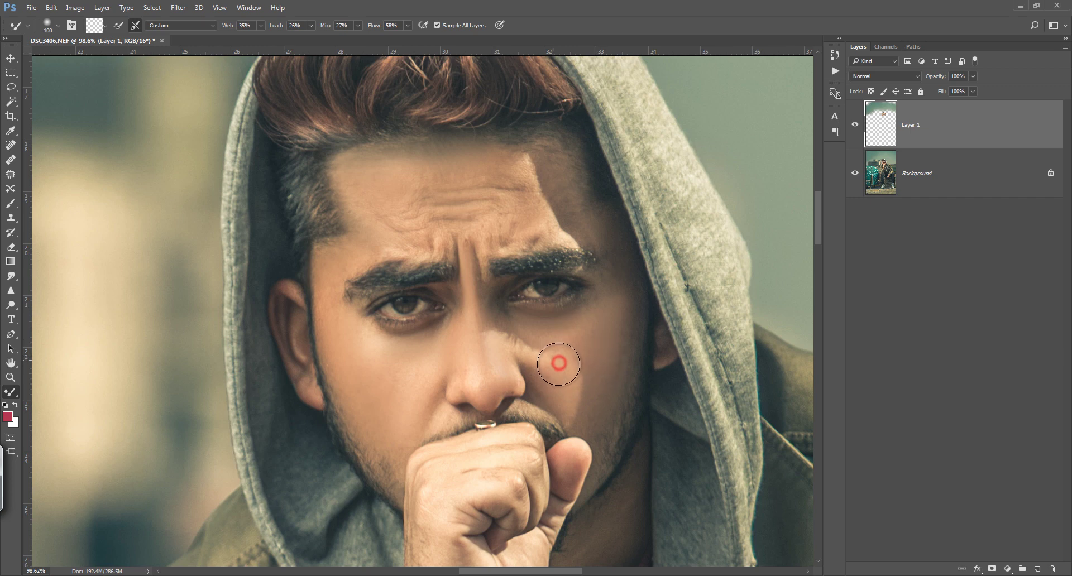
{"action": "left_click", "coordinate": [585, 329]}
Step: Pan down to the tattooed wrist and Mixer Brush its skin smooth
{"action": "left_click_drag", "start_coordinate": [407, 407], "coordinate": [383, 250]}
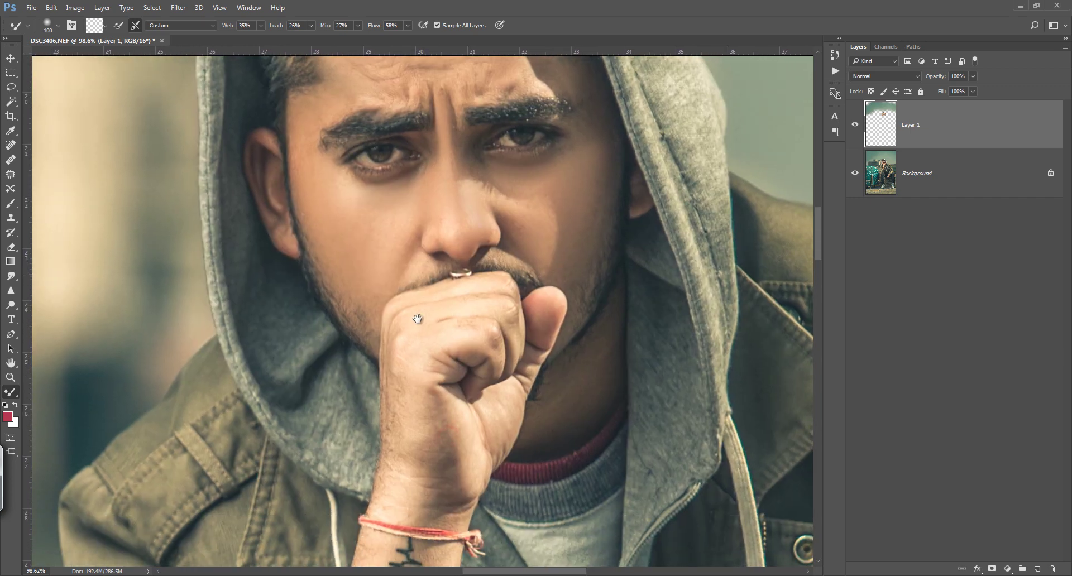
{"action": "left_click", "coordinate": [403, 386]}
{"action": "left_click", "coordinate": [421, 379]}
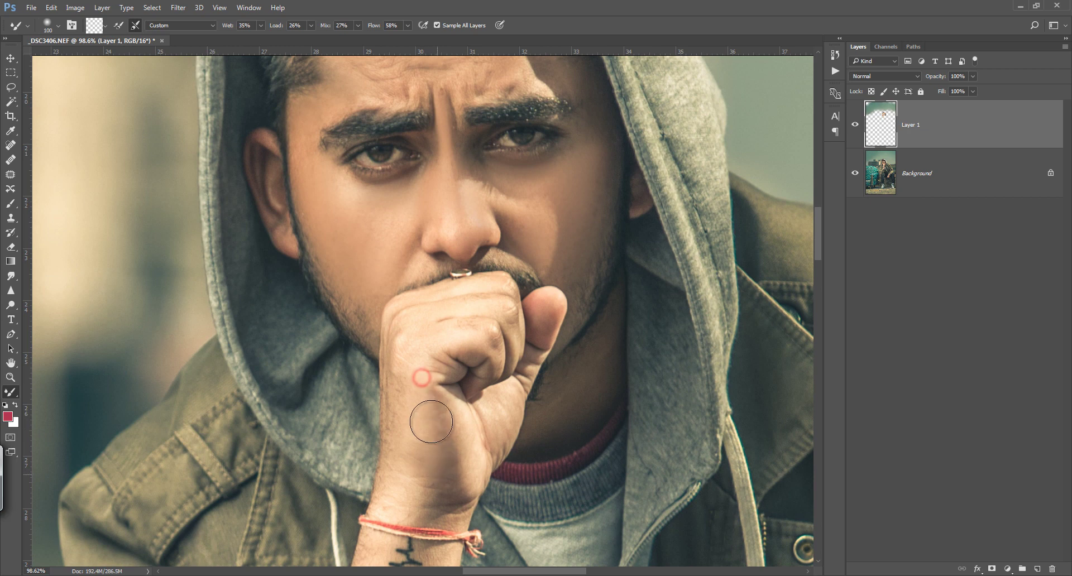
{"action": "left_click_drag", "start_coordinate": [441, 429], "coordinate": [427, 310]}
{"action": "left_click", "coordinate": [390, 435]}
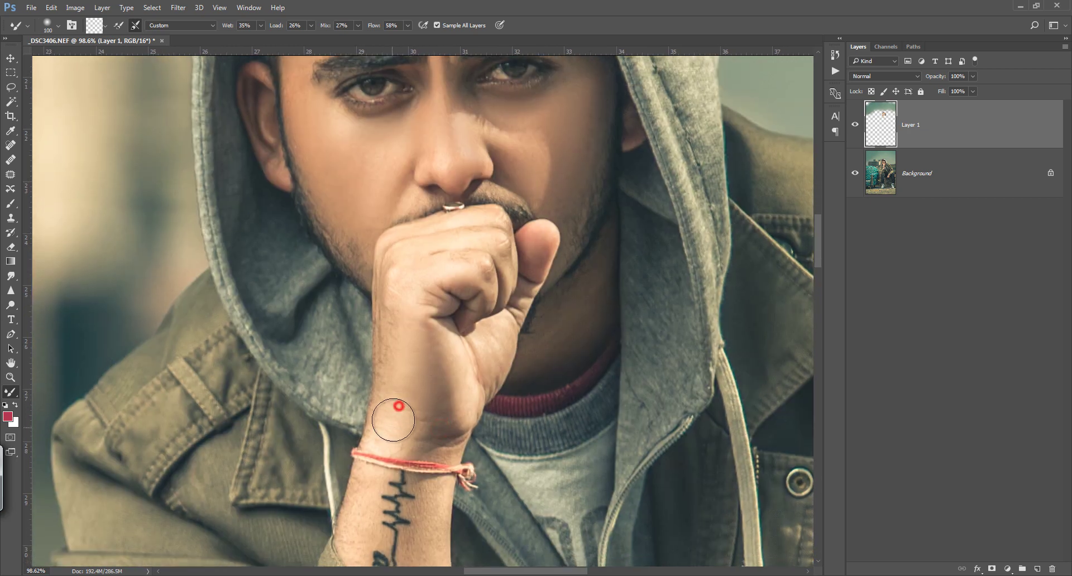
{"action": "left_click", "coordinate": [411, 443]}
{"action": "left_click_drag", "start_coordinate": [429, 446], "coordinate": [420, 334]}
{"action": "left_click", "coordinate": [420, 375]}
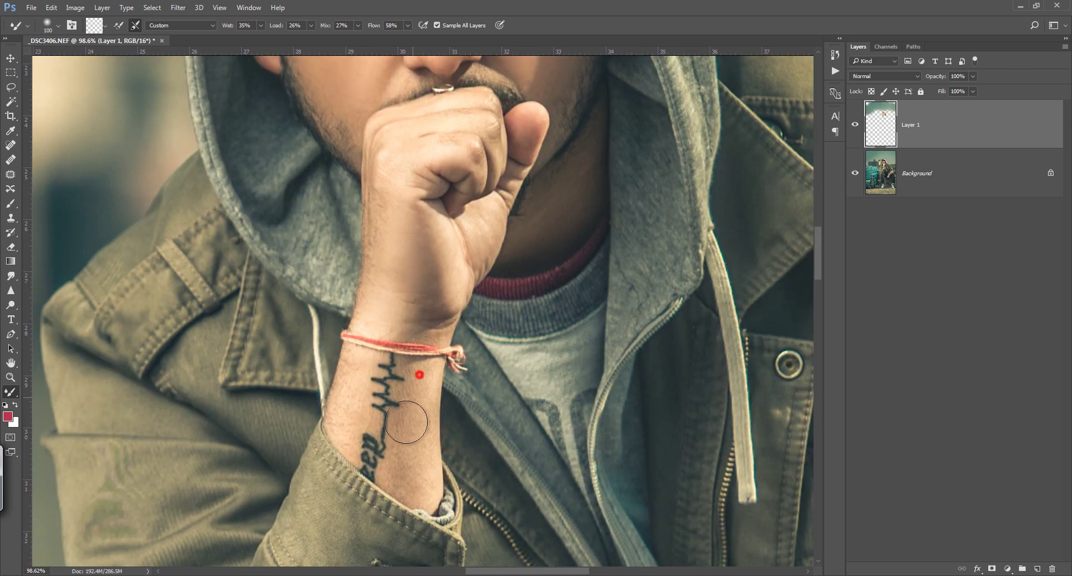
{"action": "left_click", "coordinate": [367, 363]}
{"action": "left_click", "coordinate": [334, 398]}
Step: Return to the fist and smooth two knuckles with a smaller brush
{"action": "left_click_drag", "start_coordinate": [422, 236], "coordinate": [396, 415]}
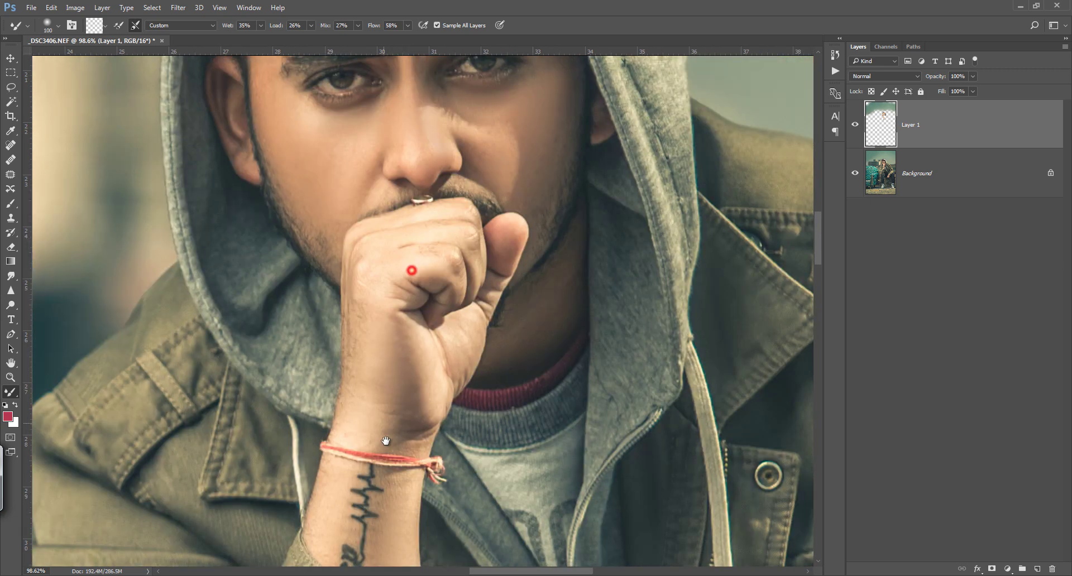
{"action": "key", "text": "bracketleft"}
{"action": "key", "text": "bracketleft"}
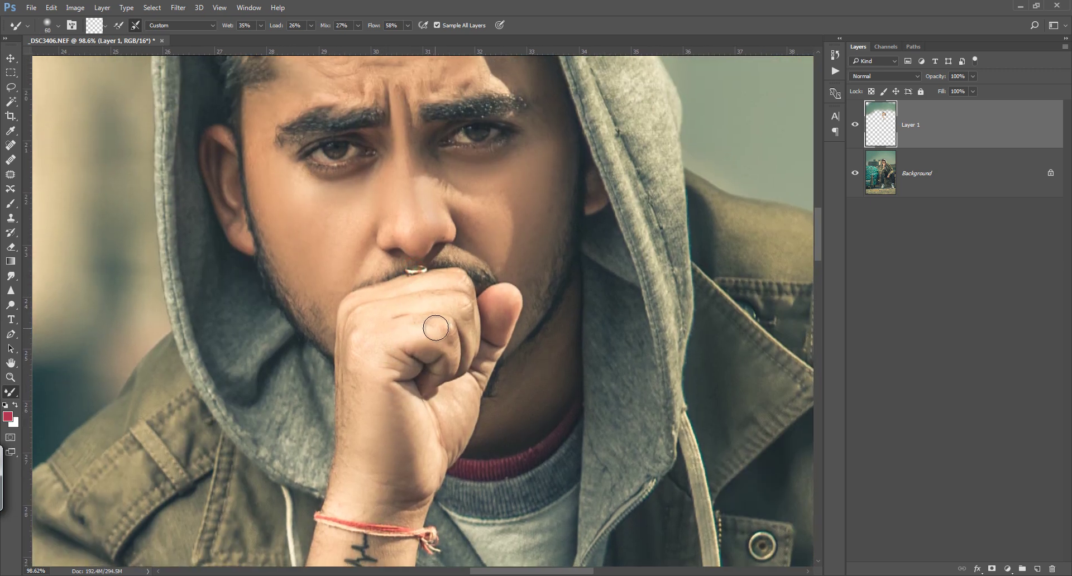
{"action": "left_click", "coordinate": [435, 328]}
{"action": "key", "text": "bracketleft"}
{"action": "key", "text": "bracketleft"}
{"action": "left_click", "coordinate": [445, 279]}
Step: Undo the stray stroke between the brows and smooth the forehead wrinkles with a larger brush
{"action": "left_click_drag", "start_coordinate": [448, 159], "coordinate": [461, 363]}
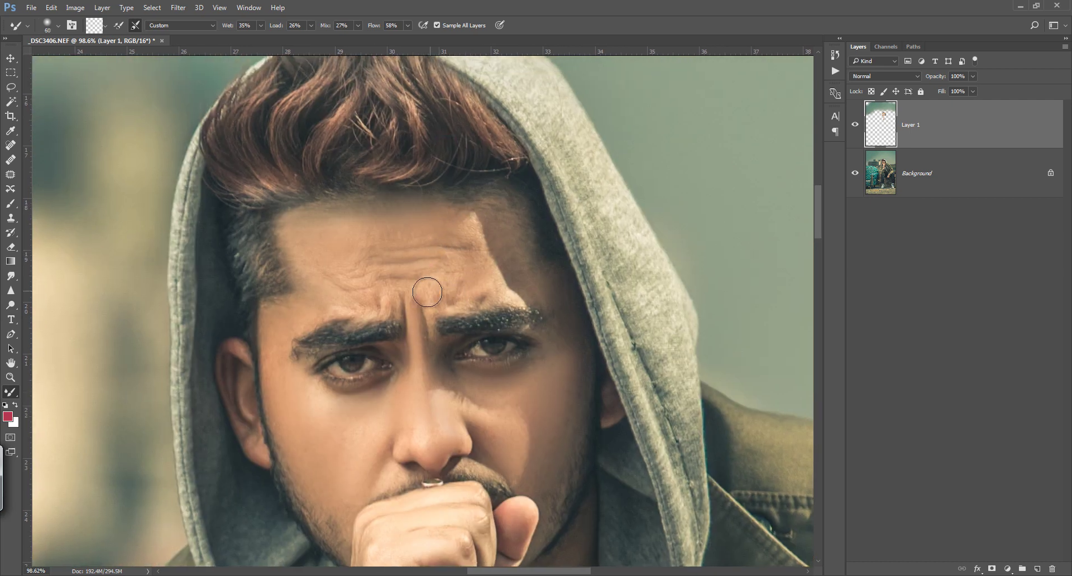
{"action": "key", "text": "ctrl+z"}
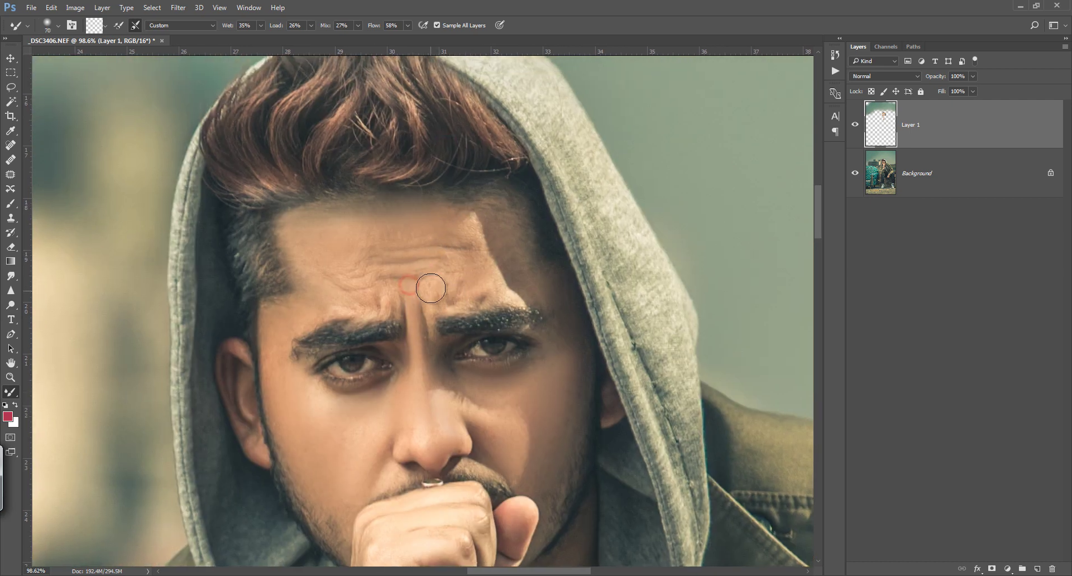
{"action": "key", "text": "bracketright"}
{"action": "key", "text": "bracketright"}
{"action": "left_click_drag", "start_coordinate": [442, 266], "coordinate": [395, 268]}
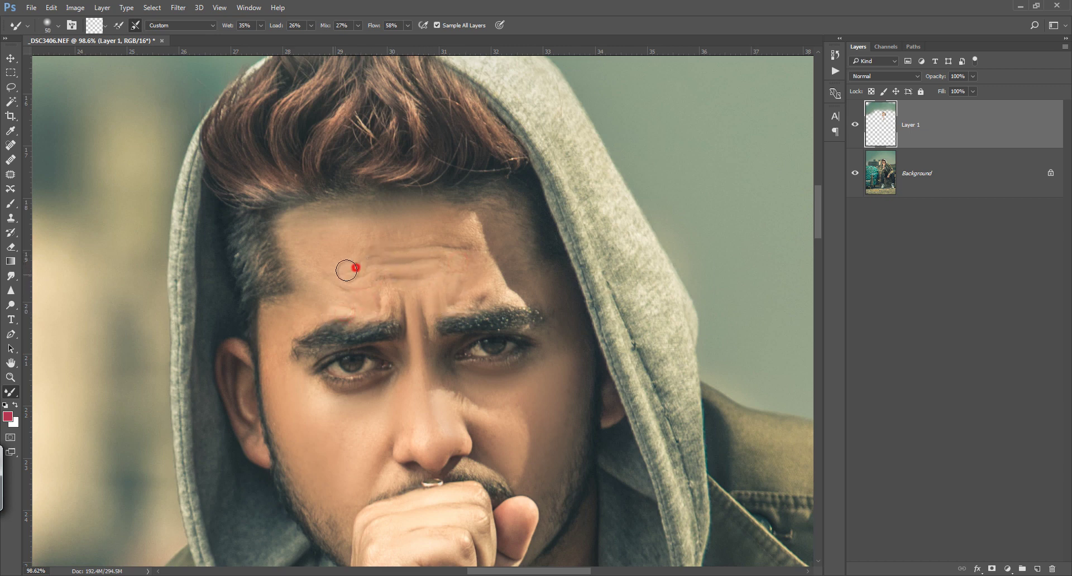
{"action": "mouse_move", "coordinate": [346, 270]}
{"action": "left_mouse_down"}
{"action": "mouse_move", "coordinate": [426, 239]}
{"action": "mouse_move", "coordinate": [350, 239]}
{"action": "mouse_move", "coordinate": [468, 233]}
{"action": "left_mouse_up"}
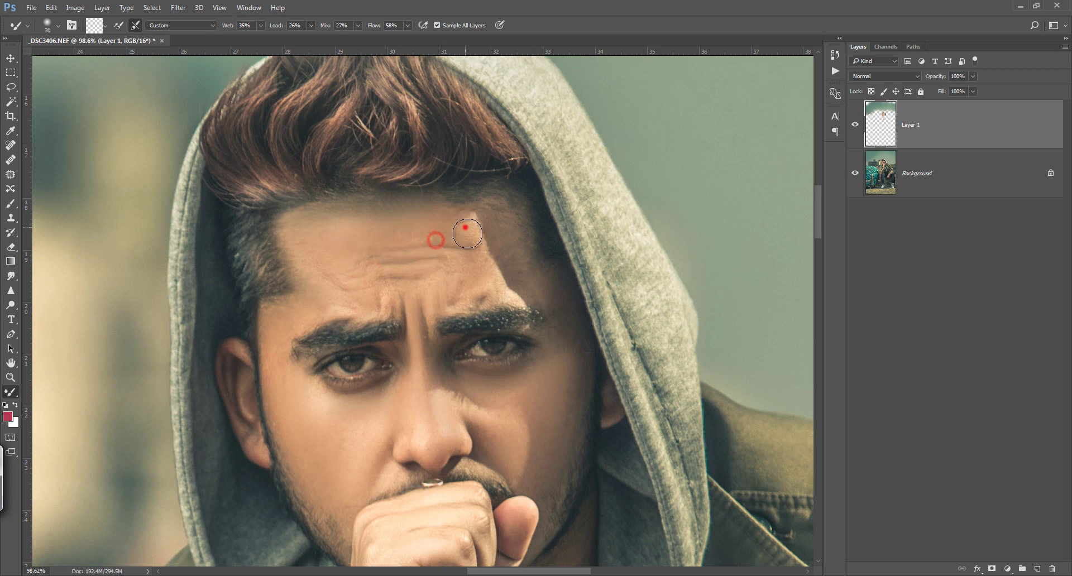
{"action": "key", "text": "bracketleft"}
{"action": "left_click", "coordinate": [472, 224]}
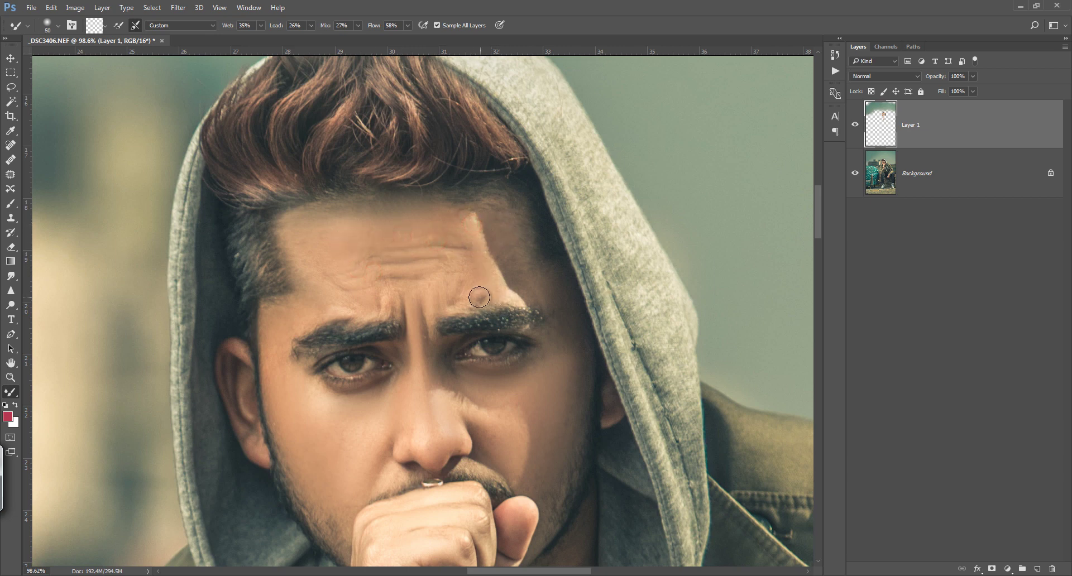
Step: Smooth the skin along the outer brow end, then fit the photo on screen
{"action": "left_click_drag", "start_coordinate": [491, 282], "coordinate": [518, 227]}
{"action": "key", "text": "bracketright"}
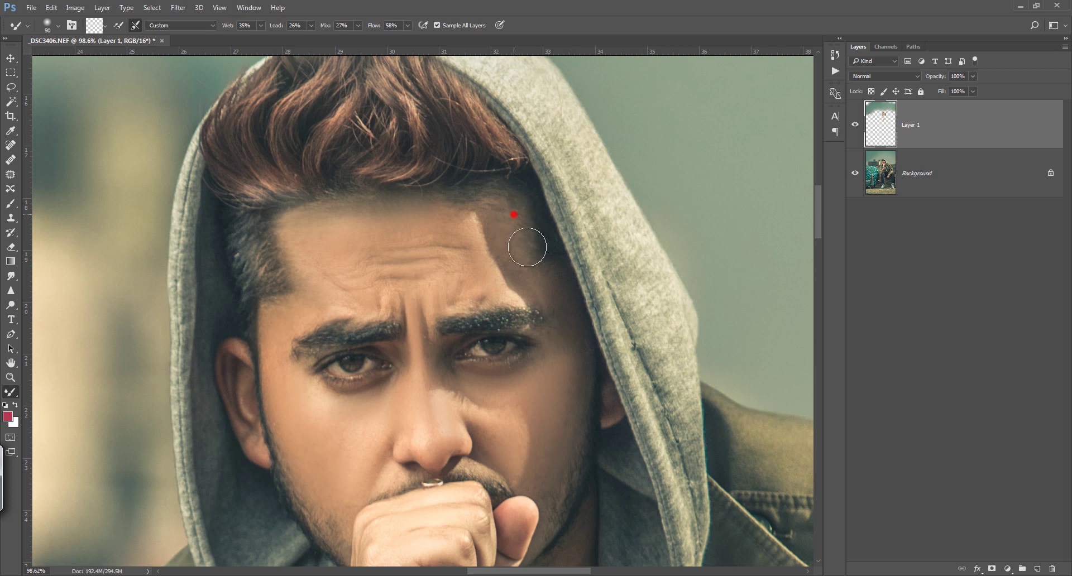
{"action": "left_click_drag", "start_coordinate": [535, 280], "coordinate": [551, 308]}
{"action": "key", "text": "ctrl+0"}
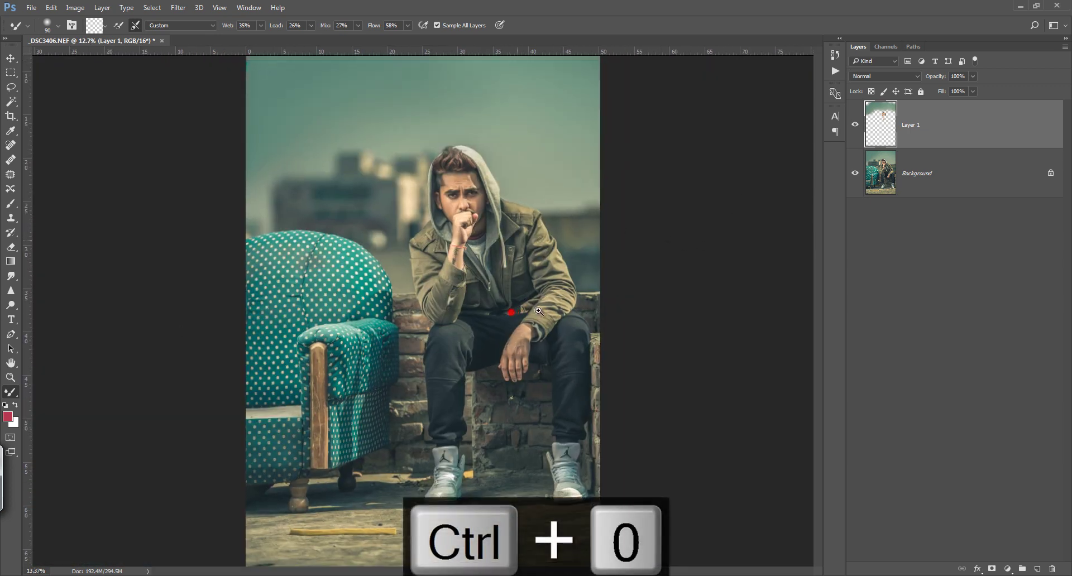
Step: Zoom into the resting hand and smooth the wrist and back of the hand
{"action": "left_click_drag", "start_coordinate": [517, 299], "coordinate": [586, 221]}
{"action": "left_click_drag", "start_coordinate": [525, 378], "coordinate": [592, 370]}
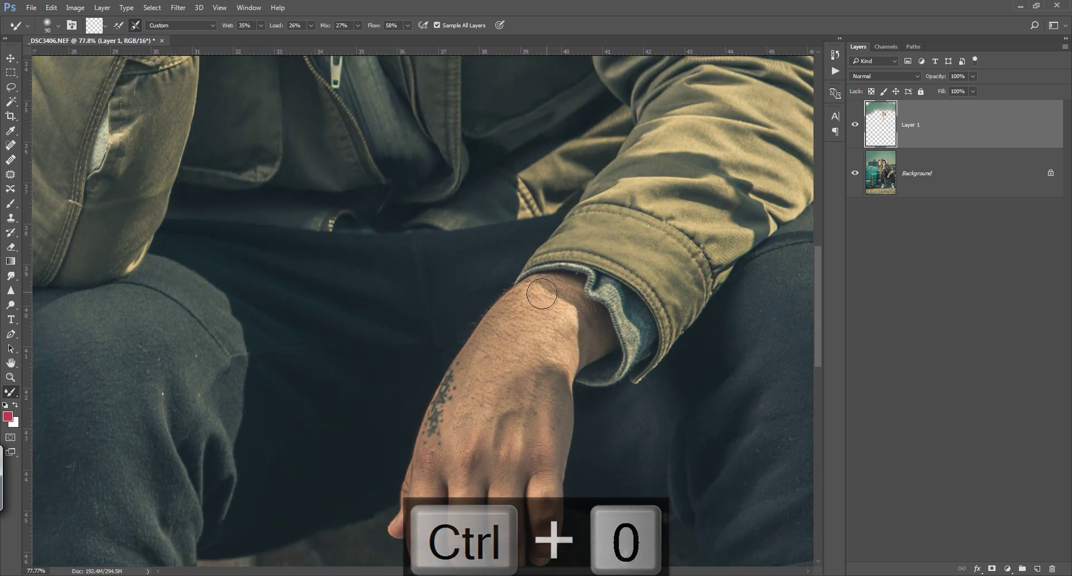
{"action": "mouse_move", "coordinate": [509, 349]}
{"action": "left_mouse_down"}
{"action": "mouse_move", "coordinate": [519, 323]}
{"action": "mouse_move", "coordinate": [478, 375]}
{"action": "mouse_move", "coordinate": [541, 299]}
{"action": "mouse_move", "coordinate": [505, 327]}
{"action": "mouse_move", "coordinate": [538, 376]}
{"action": "left_mouse_up"}
{"action": "left_click_drag", "start_coordinate": [544, 430], "coordinate": [565, 290]}
{"action": "mouse_move", "coordinate": [522, 337]}
{"action": "left_mouse_down"}
{"action": "mouse_move", "coordinate": [486, 402]}
{"action": "mouse_move", "coordinate": [490, 353]}
{"action": "left_mouse_up"}
{"action": "mouse_move", "coordinate": [542, 286]}
{"action": "left_mouse_down"}
{"action": "mouse_move", "coordinate": [515, 359]}
{"action": "mouse_move", "coordinate": [558, 346]}
{"action": "left_mouse_up"}
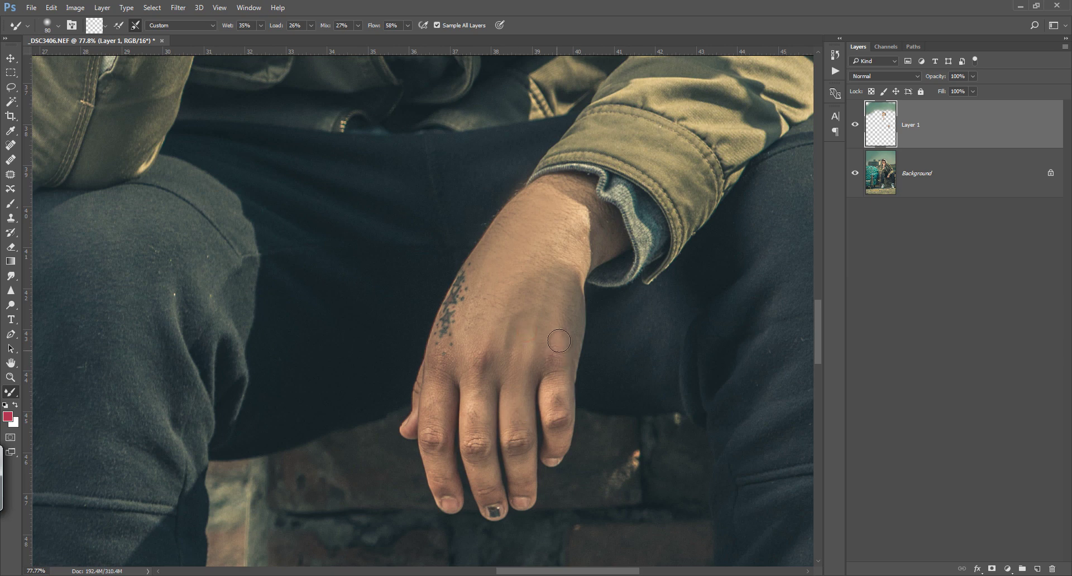
Step: Dab smoothing onto the knuckle and hand, touch up the wrist, and fit the photo
{"action": "key", "text": "bracketleft"}
{"action": "key", "text": "bracketleft"}
{"action": "left_click", "coordinate": [481, 358]}
{"action": "key", "text": "bracketright"}
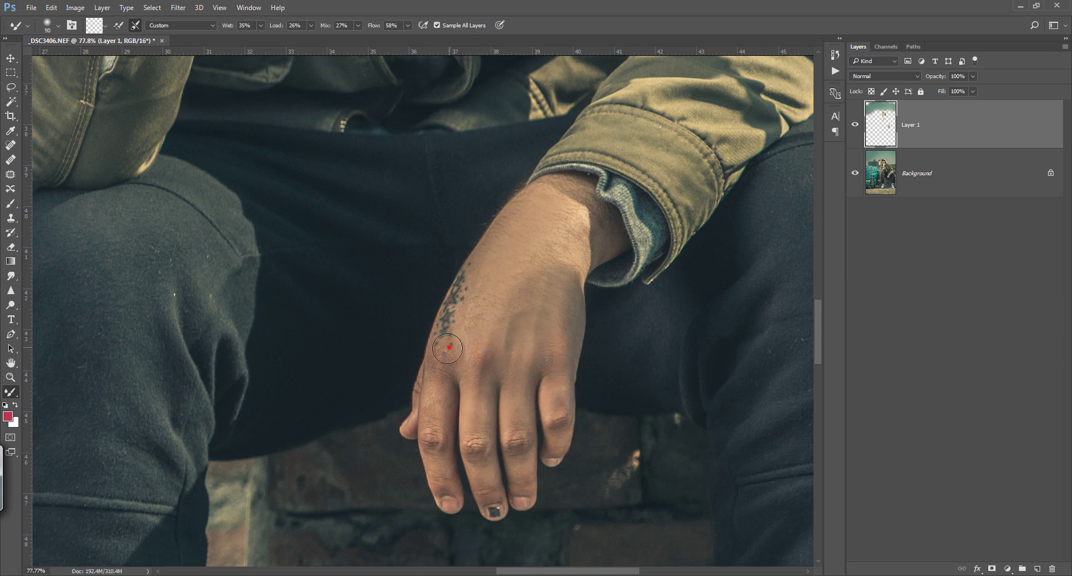
{"action": "left_click", "coordinate": [449, 348]}
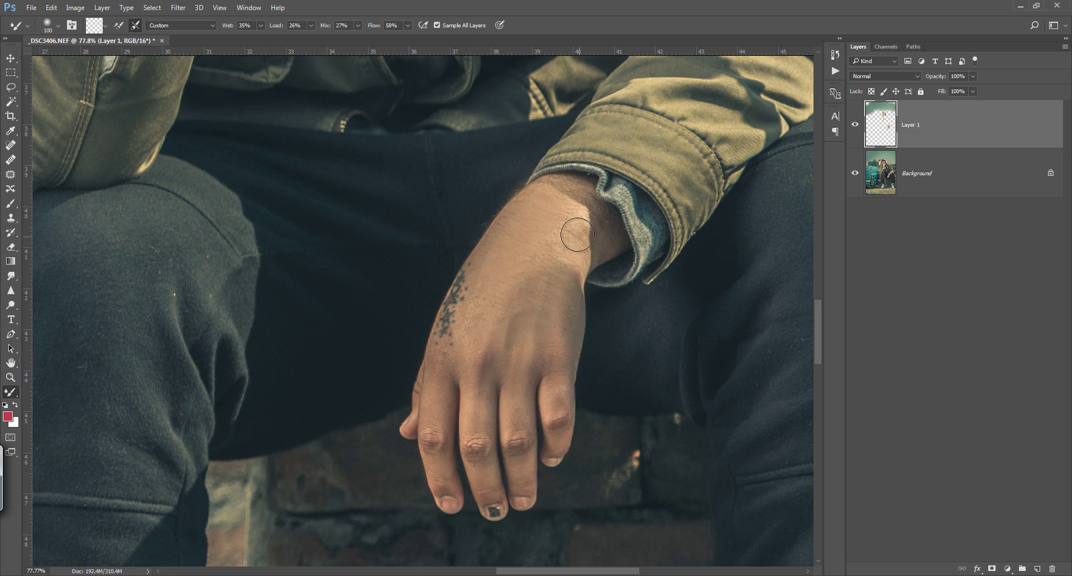
{"action": "left_click_drag", "start_coordinate": [572, 227], "coordinate": [568, 206]}
{"action": "key", "text": "ctrl+0"}
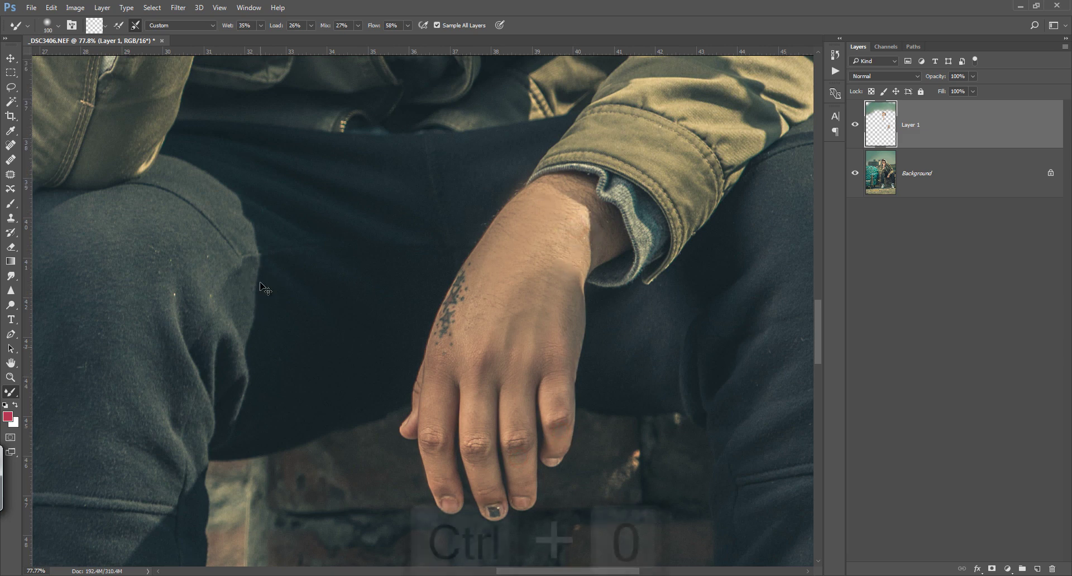
Step: Add a new Layer 2 and fill it with 50% Gray
{"action": "left_click", "coordinate": [1038, 568]}
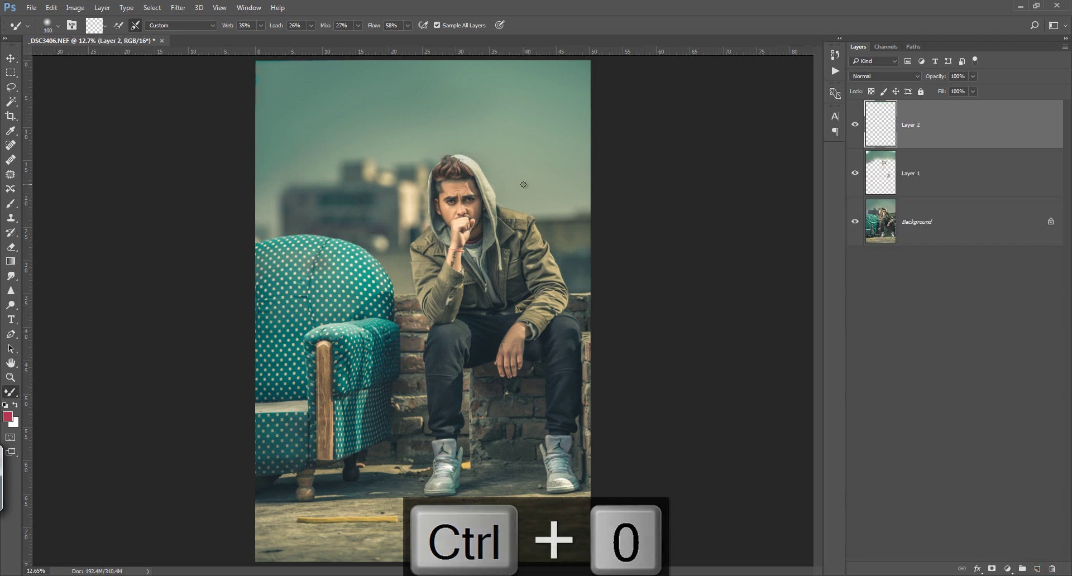
{"action": "key", "text": "i"}
{"action": "key", "text": "shift+F5"}
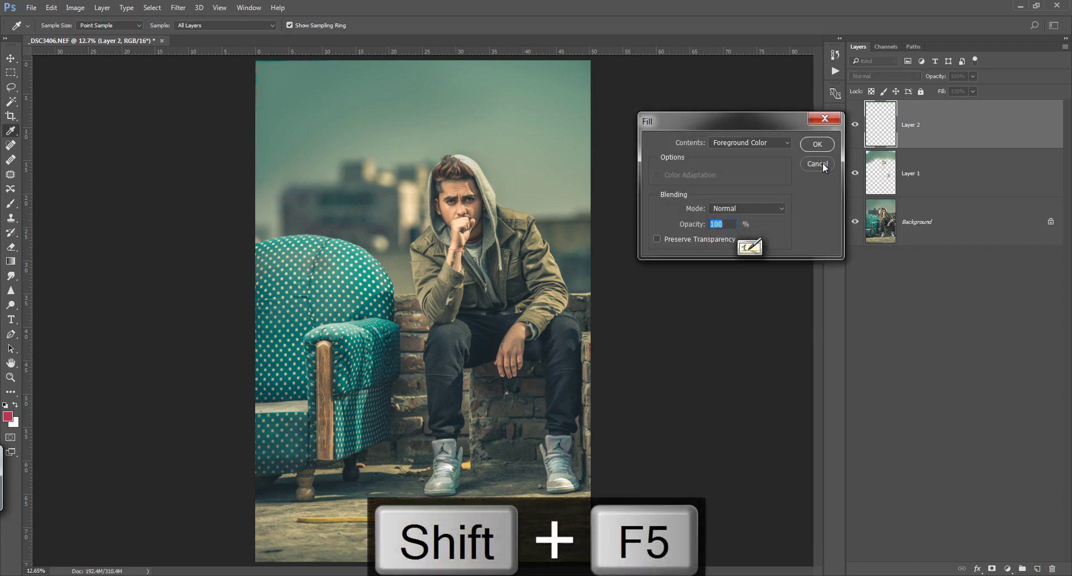
{"action": "left_click", "coordinate": [748, 142]}
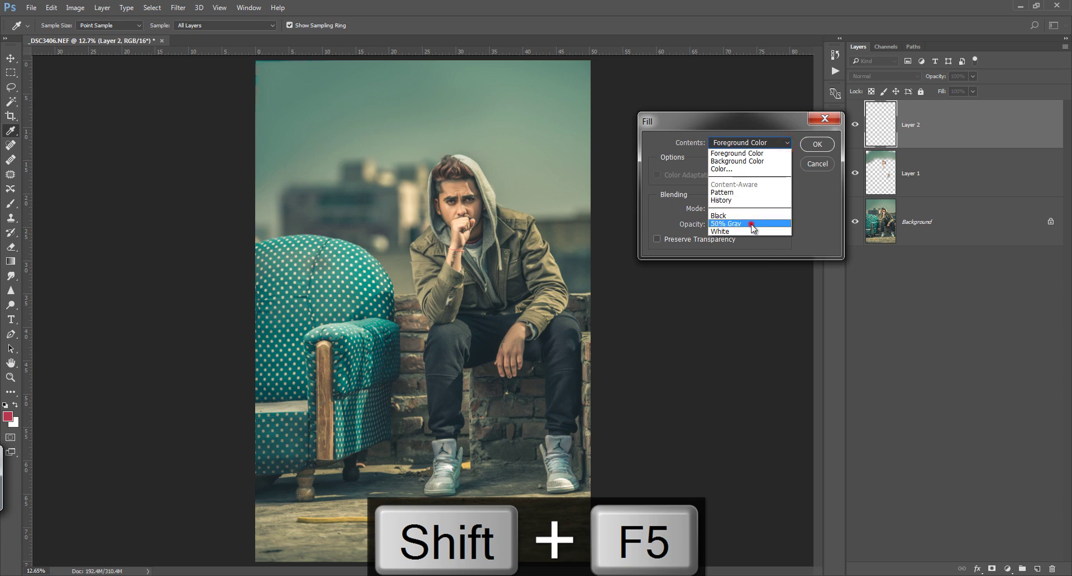
{"action": "left_click", "coordinate": [751, 225]}
{"action": "left_click", "coordinate": [817, 145]}
Step: Set Layer 2's blend mode to Overlay and select the Dodge Tool
{"action": "left_click", "coordinate": [884, 76]}
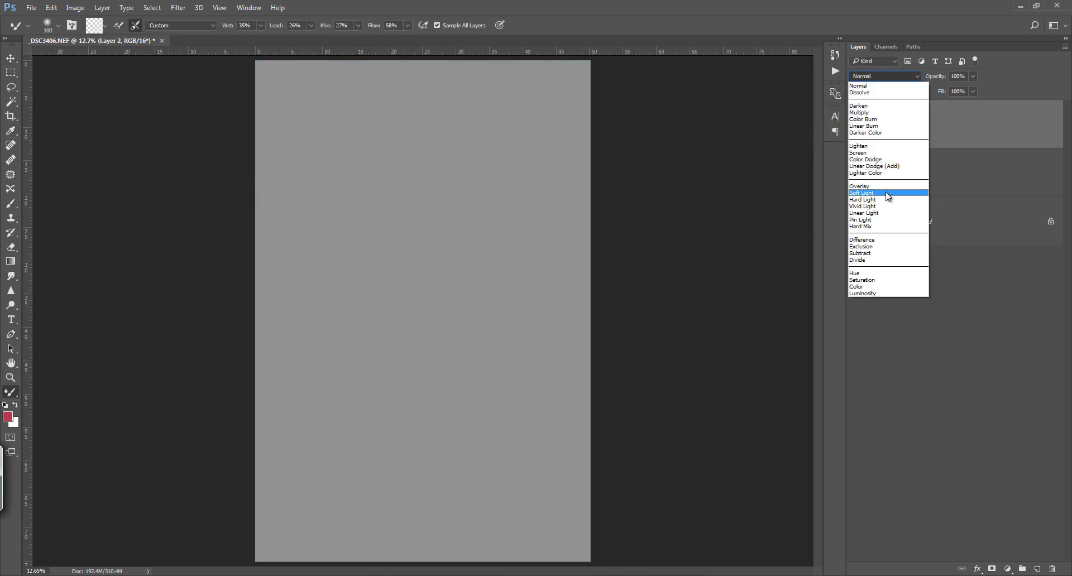
{"action": "left_click", "coordinate": [869, 188]}
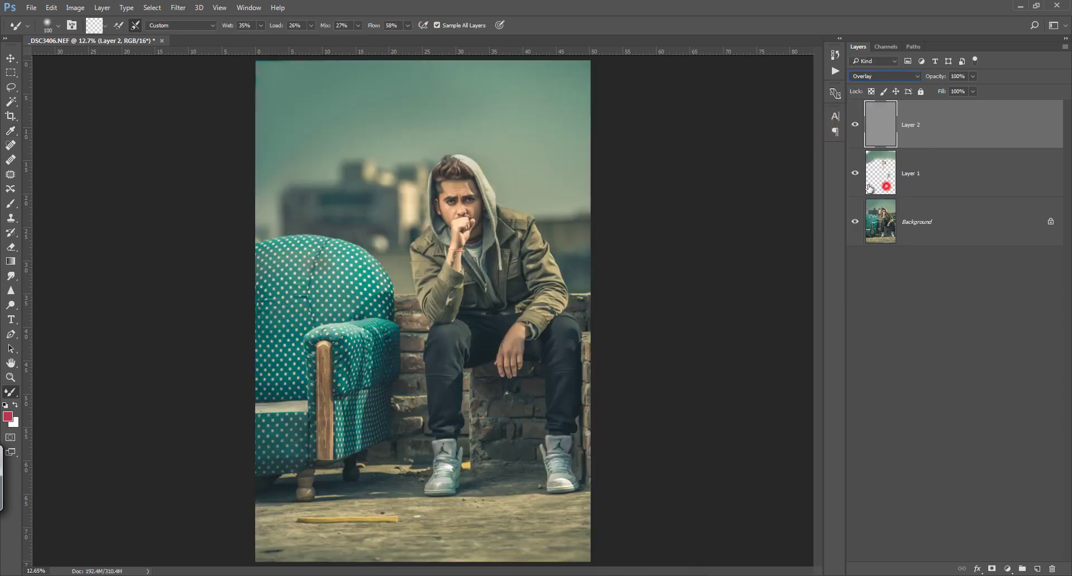
{"action": "left_click", "coordinate": [11, 305]}
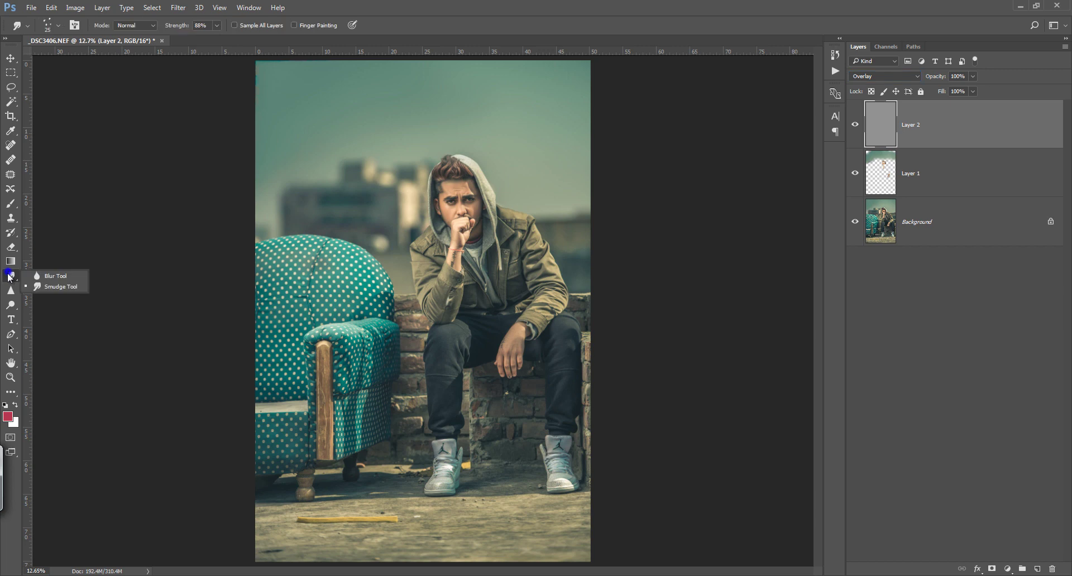
{"action": "right_click", "coordinate": [13, 307]}
{"action": "left_click", "coordinate": [56, 305]}
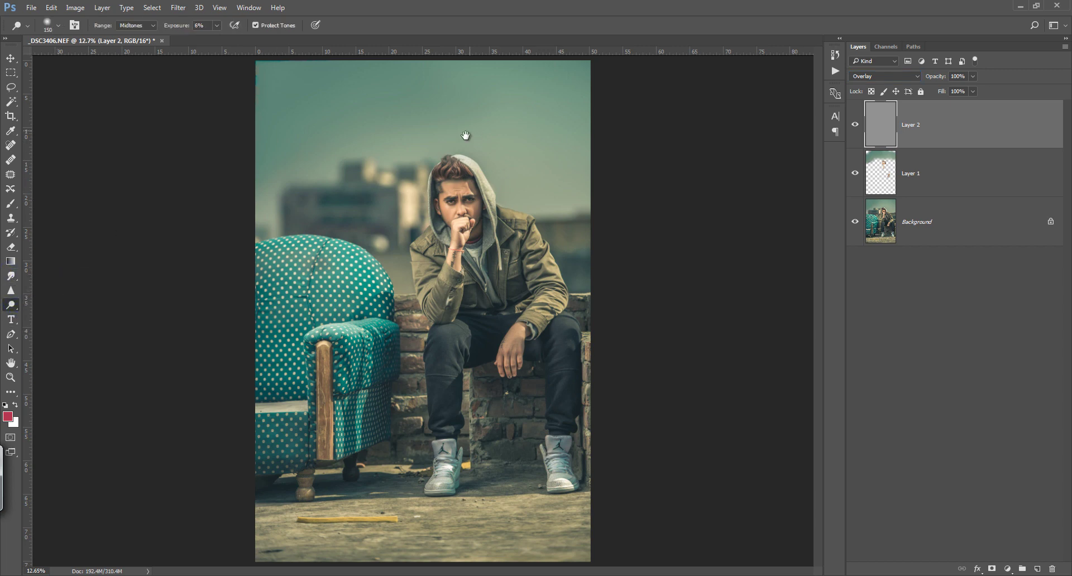
Step: Dodge the under-eye area, forehead and cheek at Midtones 6%, then fit the photo
{"action": "left_click_drag", "start_coordinate": [479, 172], "coordinate": [500, 137]}
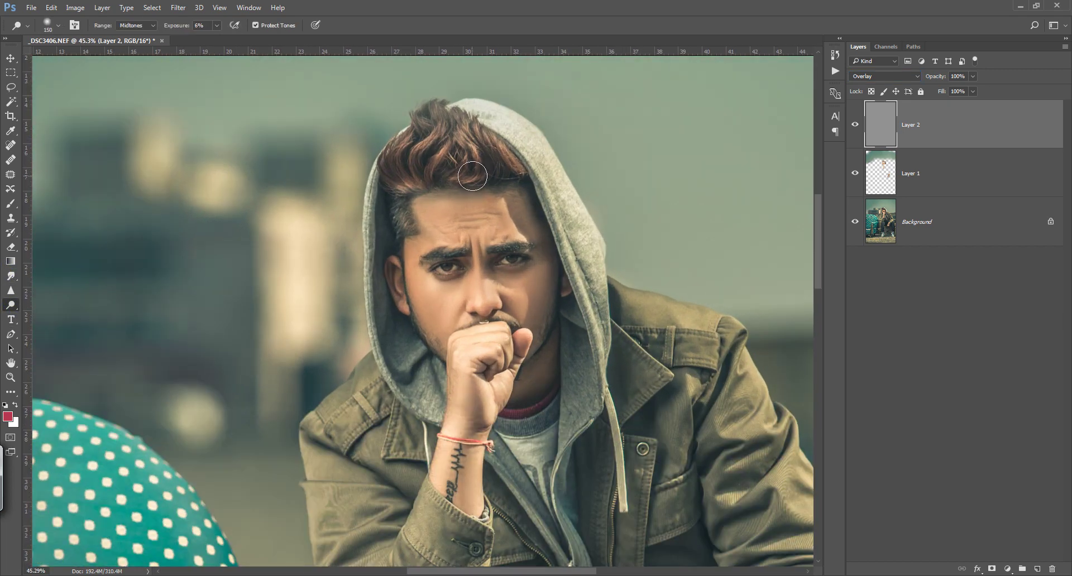
{"action": "key", "text": "bracketright"}
{"action": "key", "text": "bracketright"}
{"action": "key", "text": "bracketright"}
{"action": "key", "text": "bracketleft"}
{"action": "left_click_drag", "start_coordinate": [438, 291], "coordinate": [430, 305]}
{"action": "key", "text": "bracketright"}
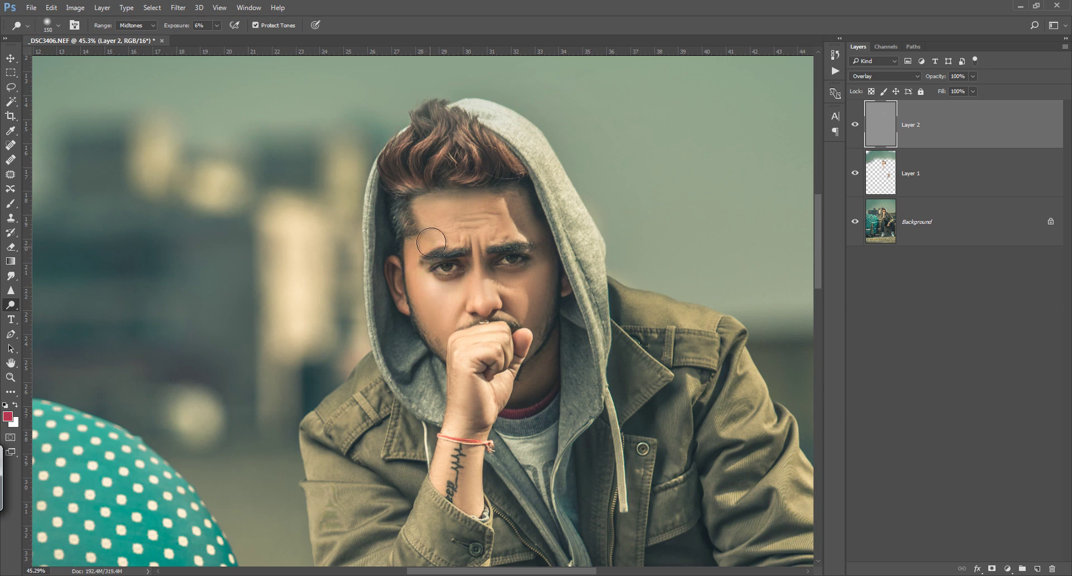
{"action": "left_click_drag", "start_coordinate": [458, 224], "coordinate": [478, 211]}
{"action": "left_click_drag", "start_coordinate": [508, 282], "coordinate": [516, 299]}
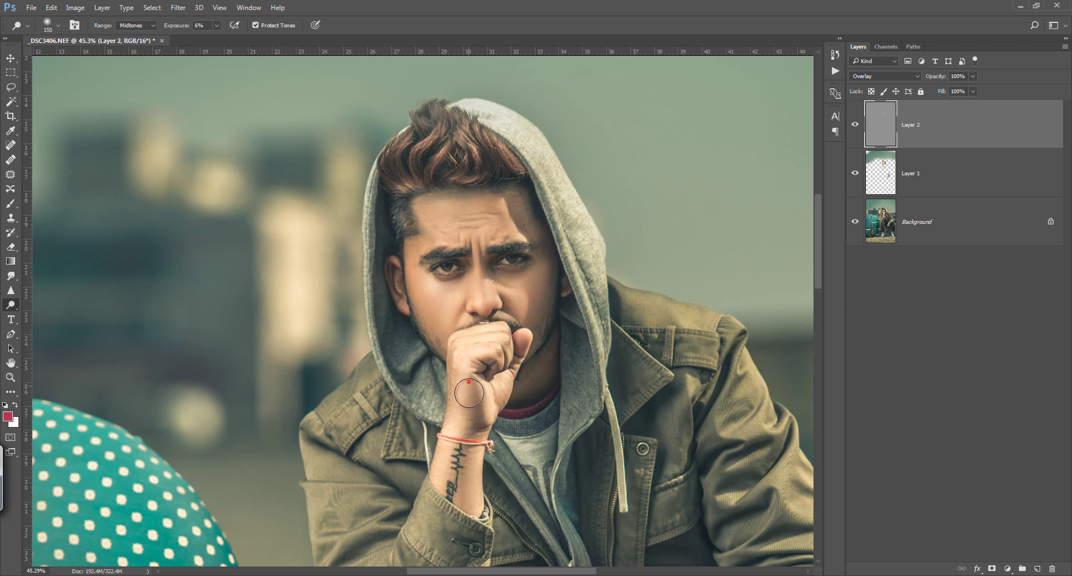
{"action": "key", "text": "bracketleft"}
{"action": "left_click", "coordinate": [499, 209]}
{"action": "key", "text": "ctrl+0"}
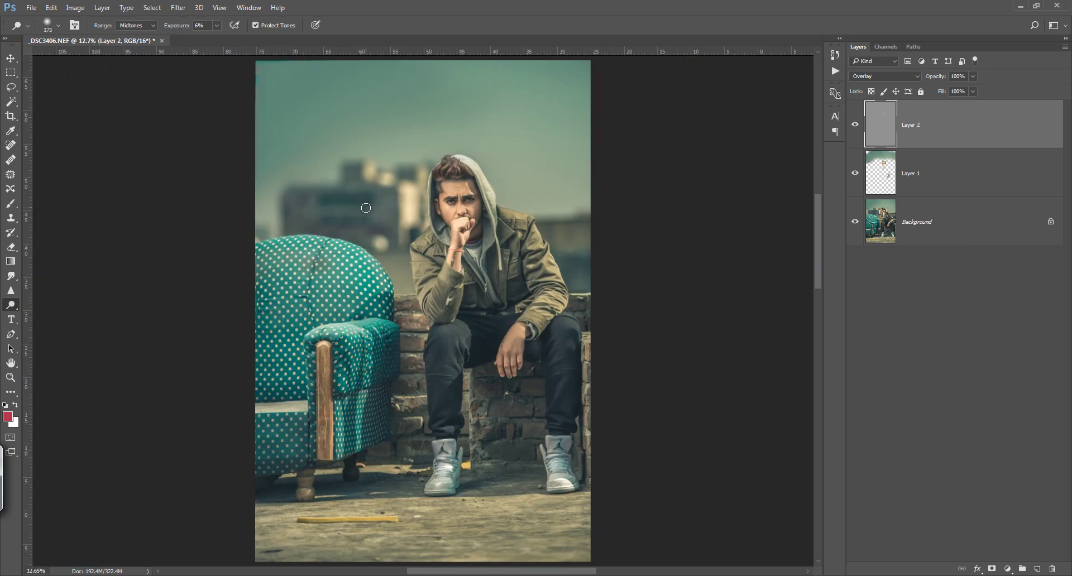